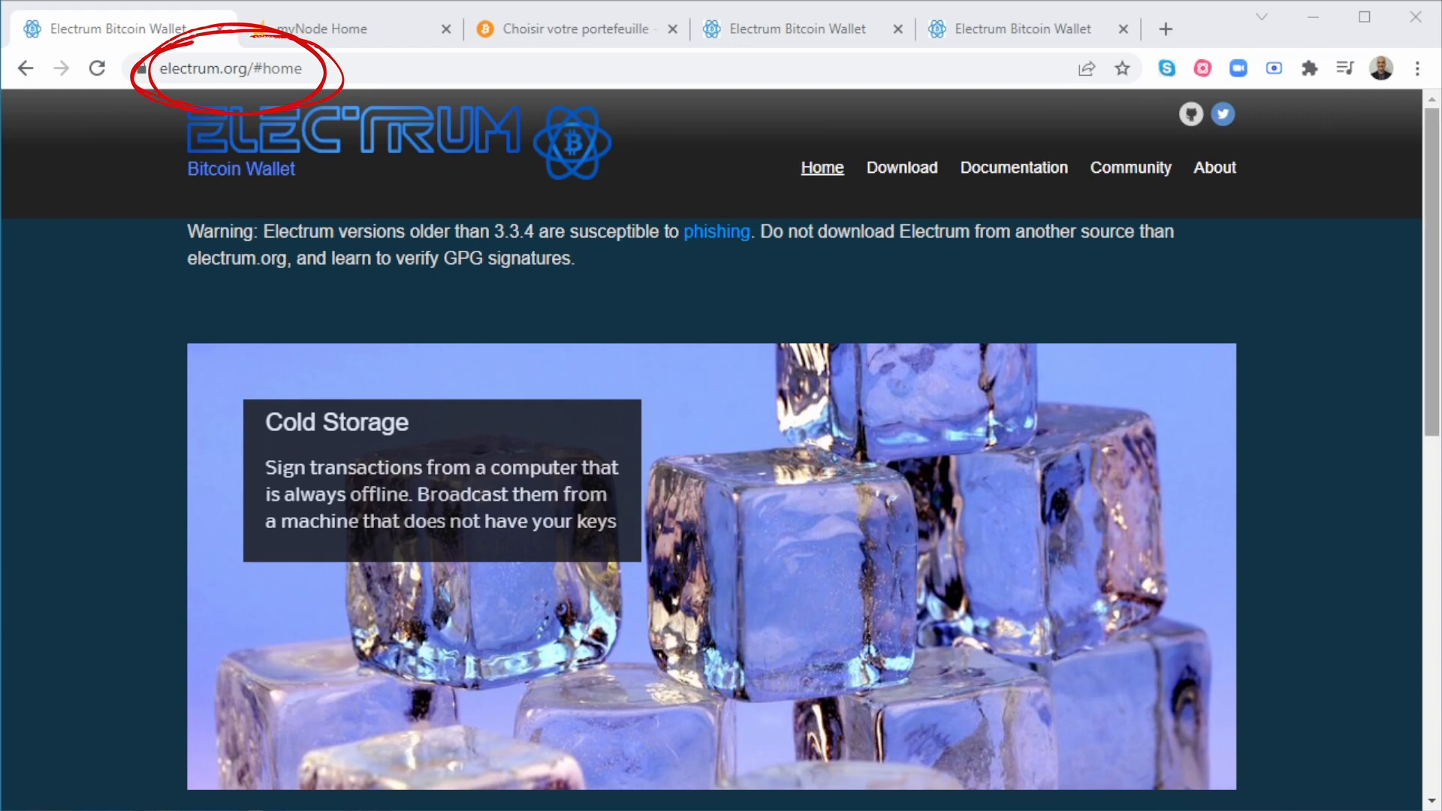
- Review the open pages on Electrum's features, the myNode services and the Windows wallet ratings, ending on Electrum's download page
scroll(721, 451, "down", 4)
scroll(721, 451, "down", 6)
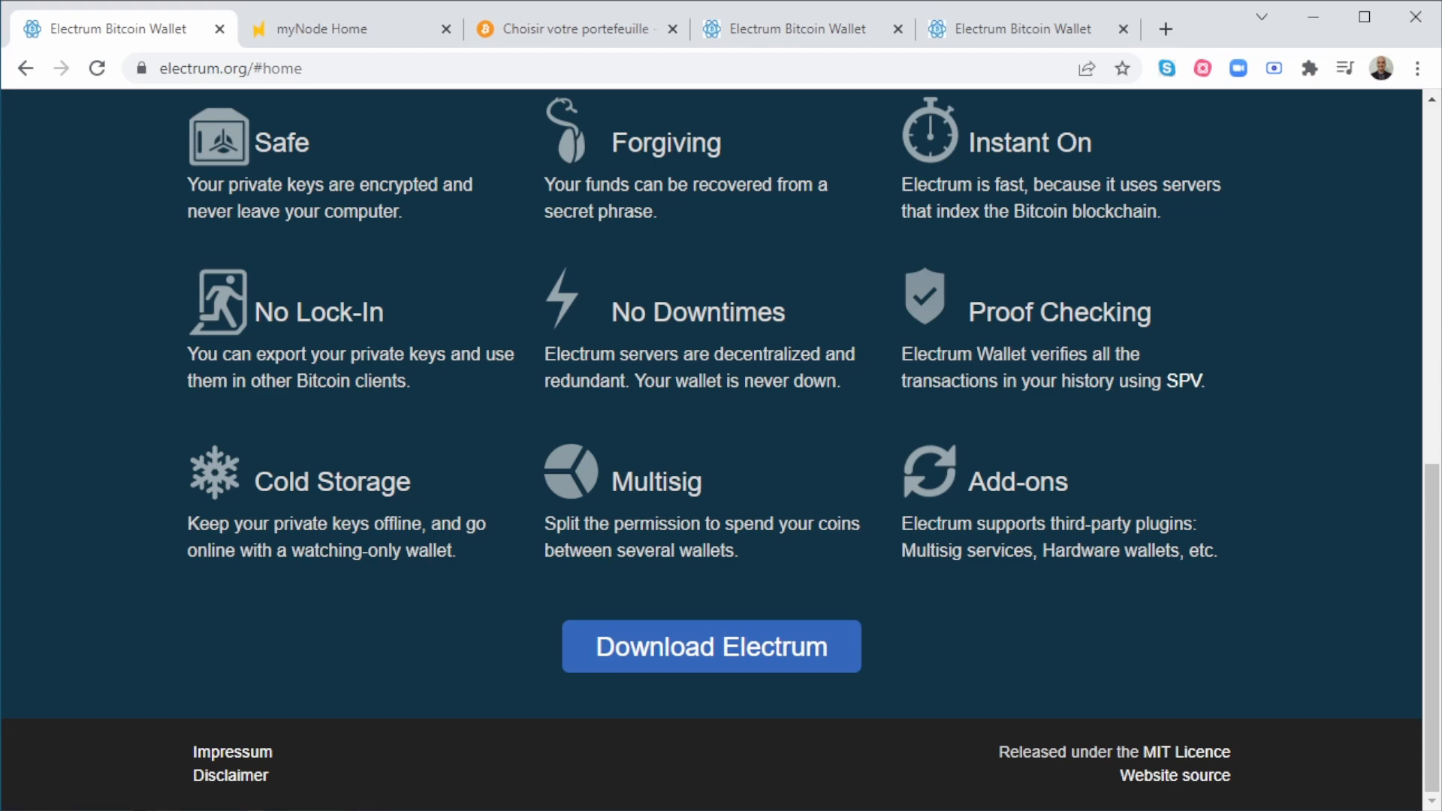
key("ctrl+Tab")
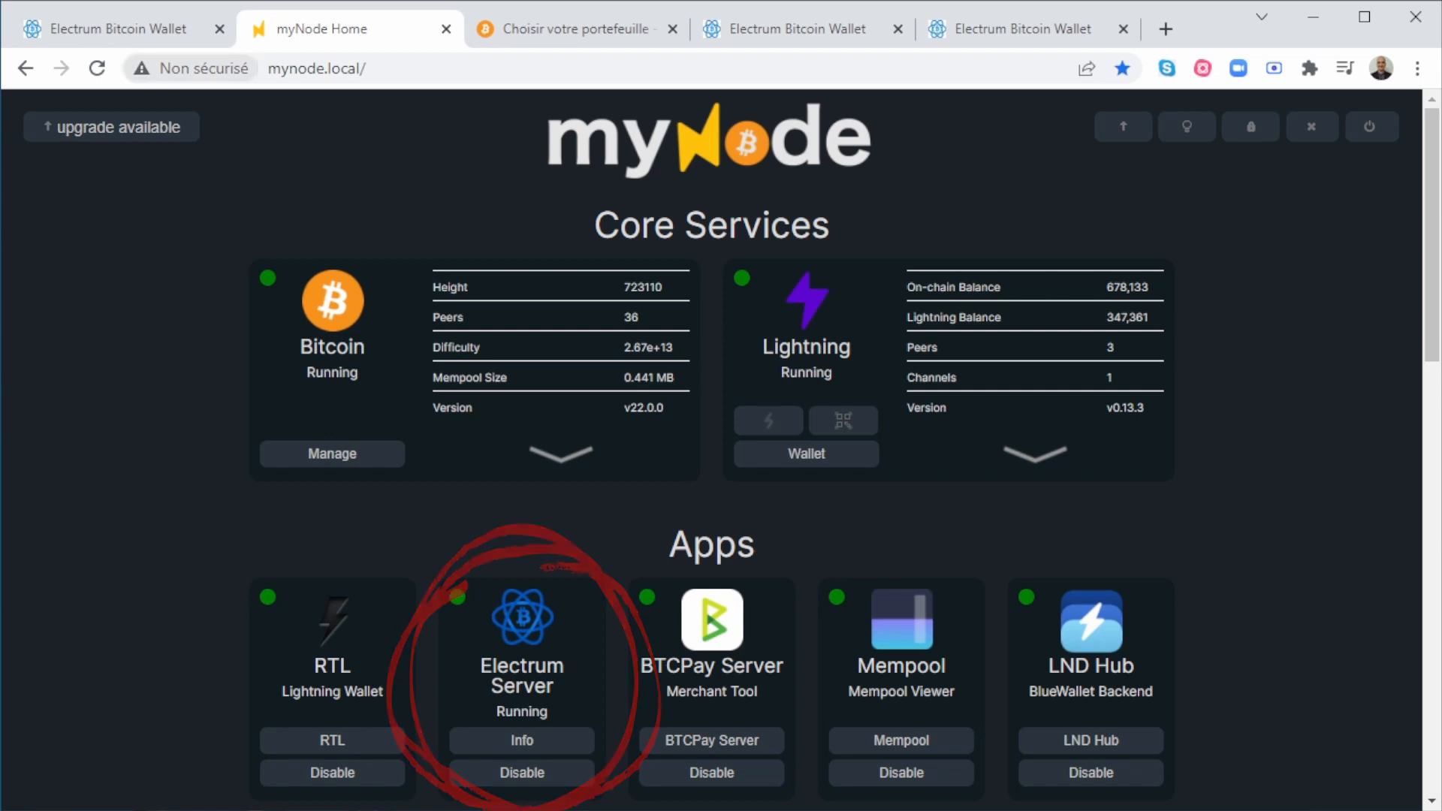
key("ctrl+Tab")
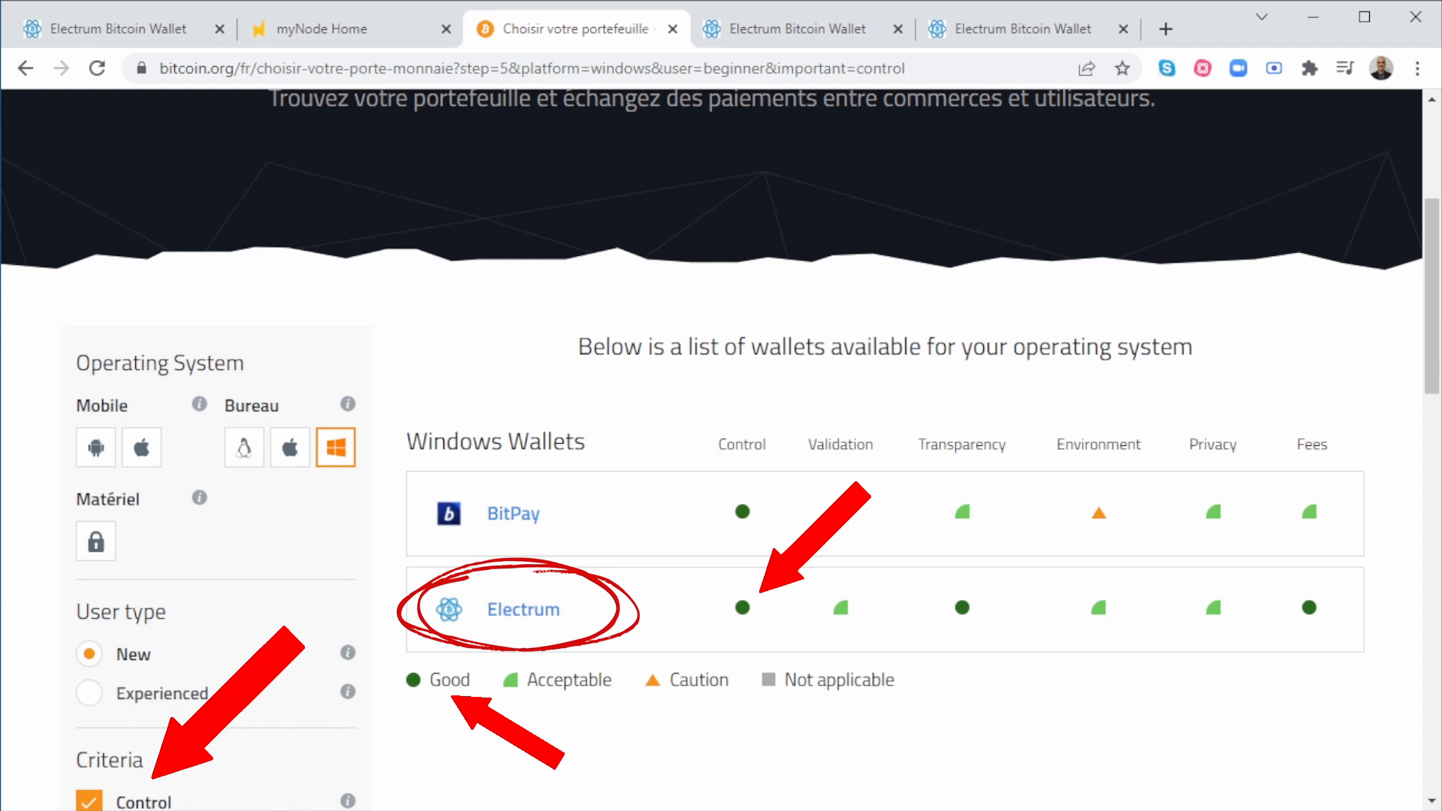
key("ctrl+Tab")
scroll(721, 451, "up", 6)
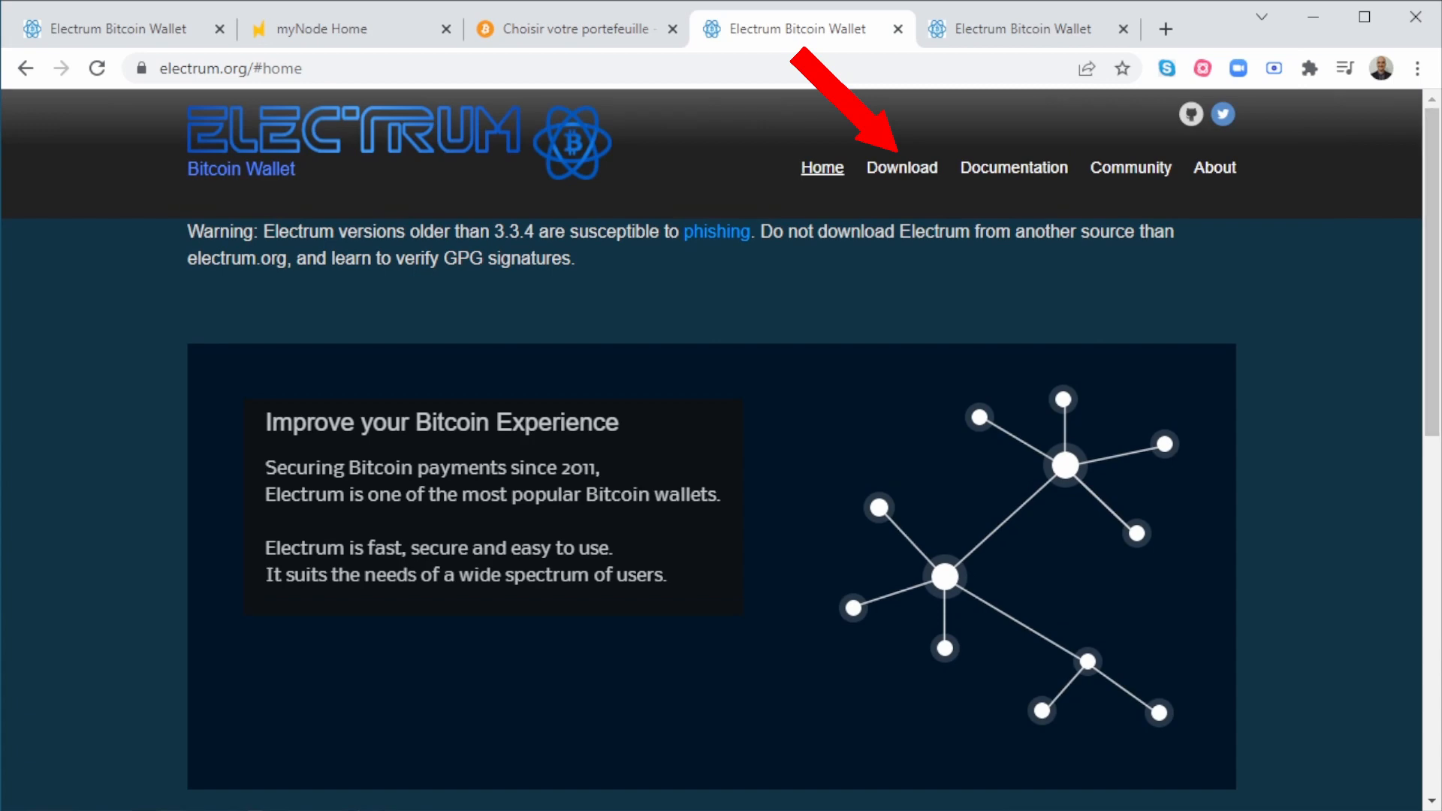
key("ctrl+Tab")
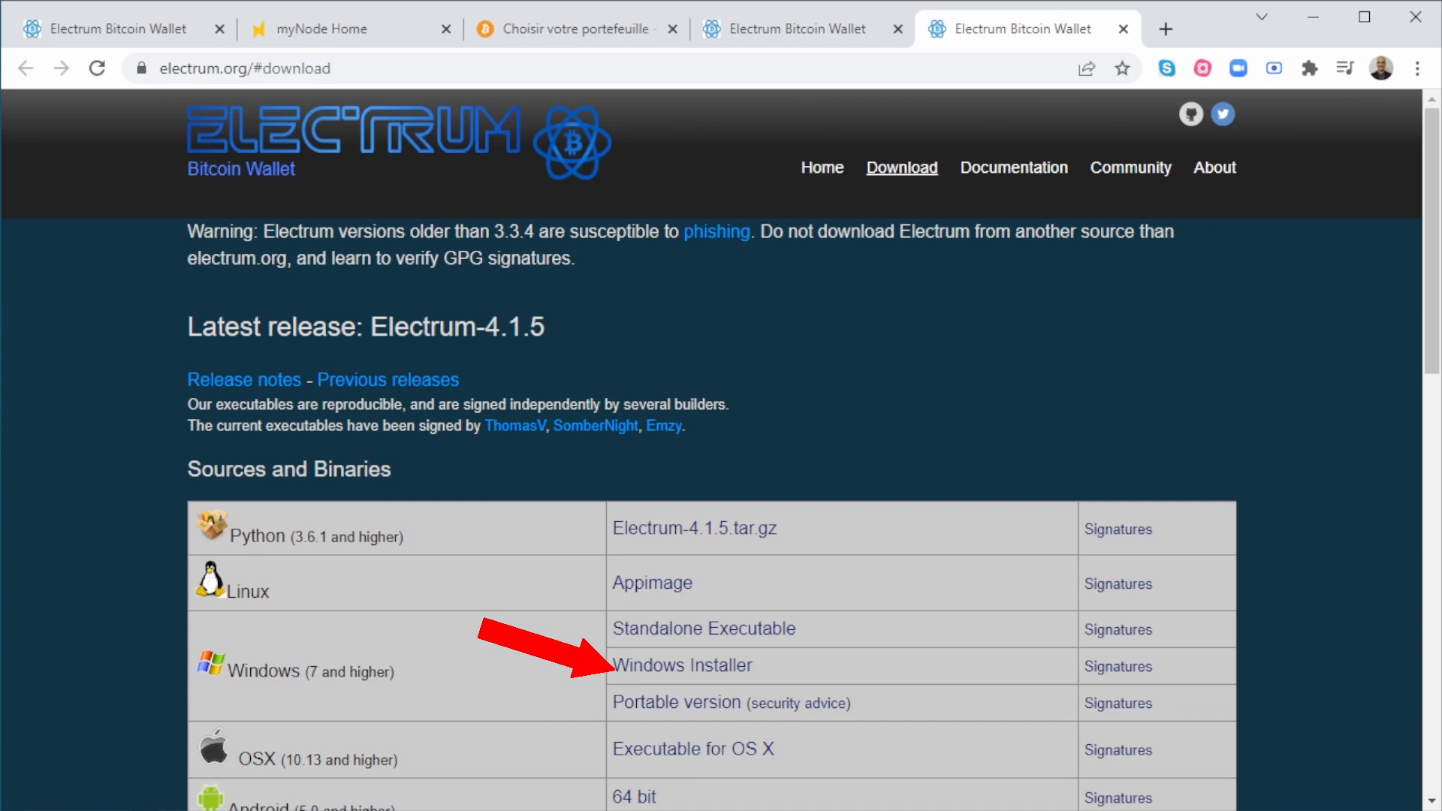
- Download the Windows Installer of Electrum 4.1.5 and open the downloaded setup file
left_click(681, 665)
key("Return")
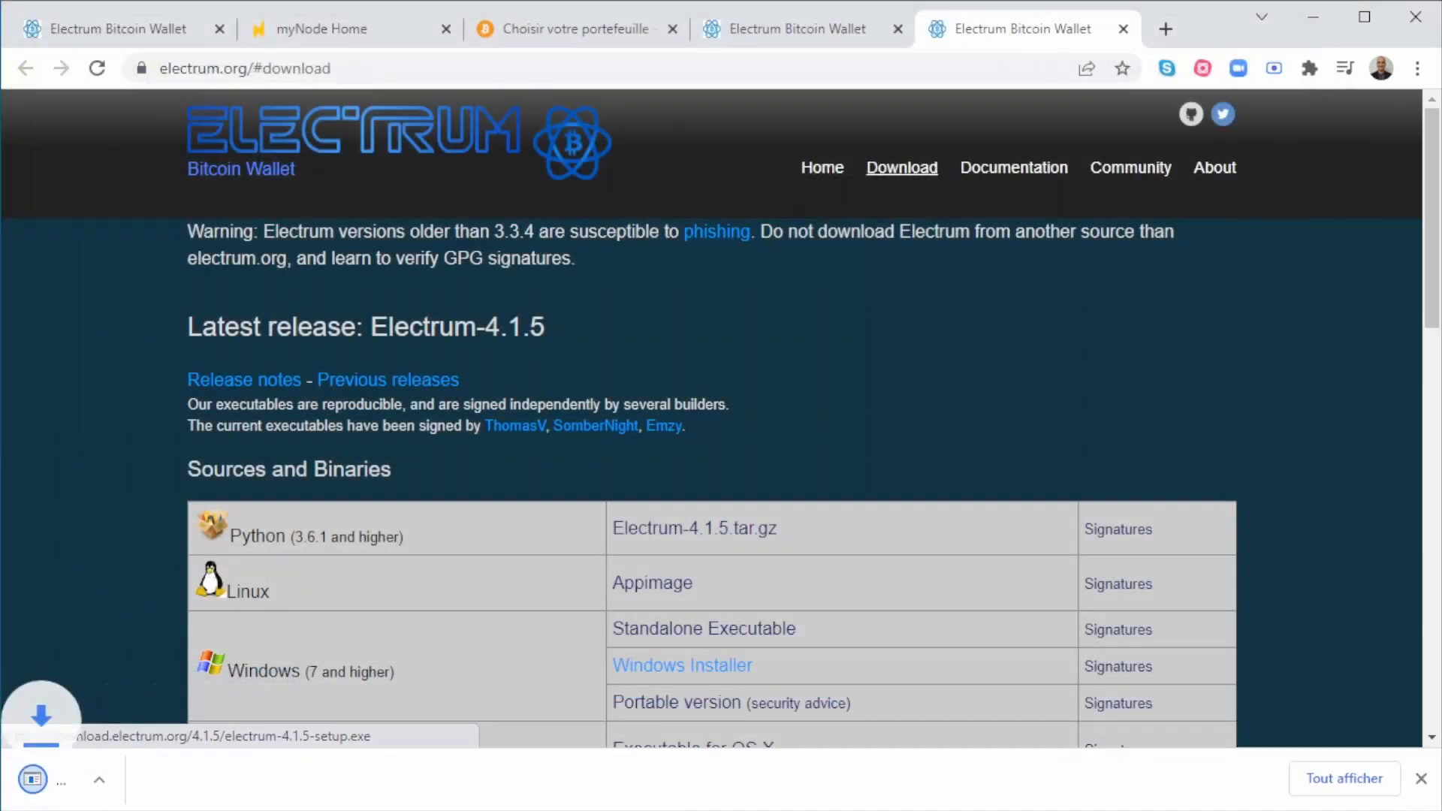
right_click(137, 757)
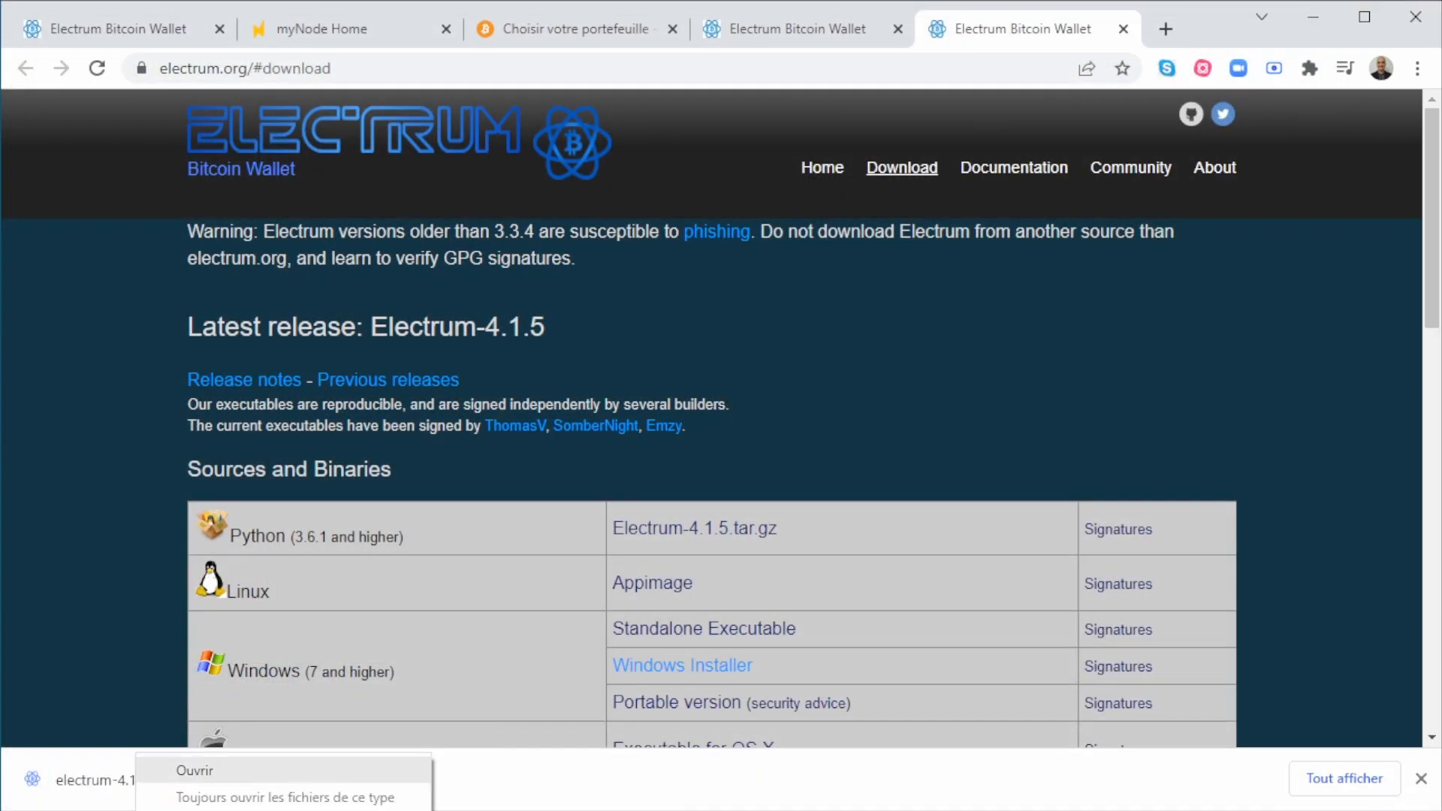
left_click(195, 770)
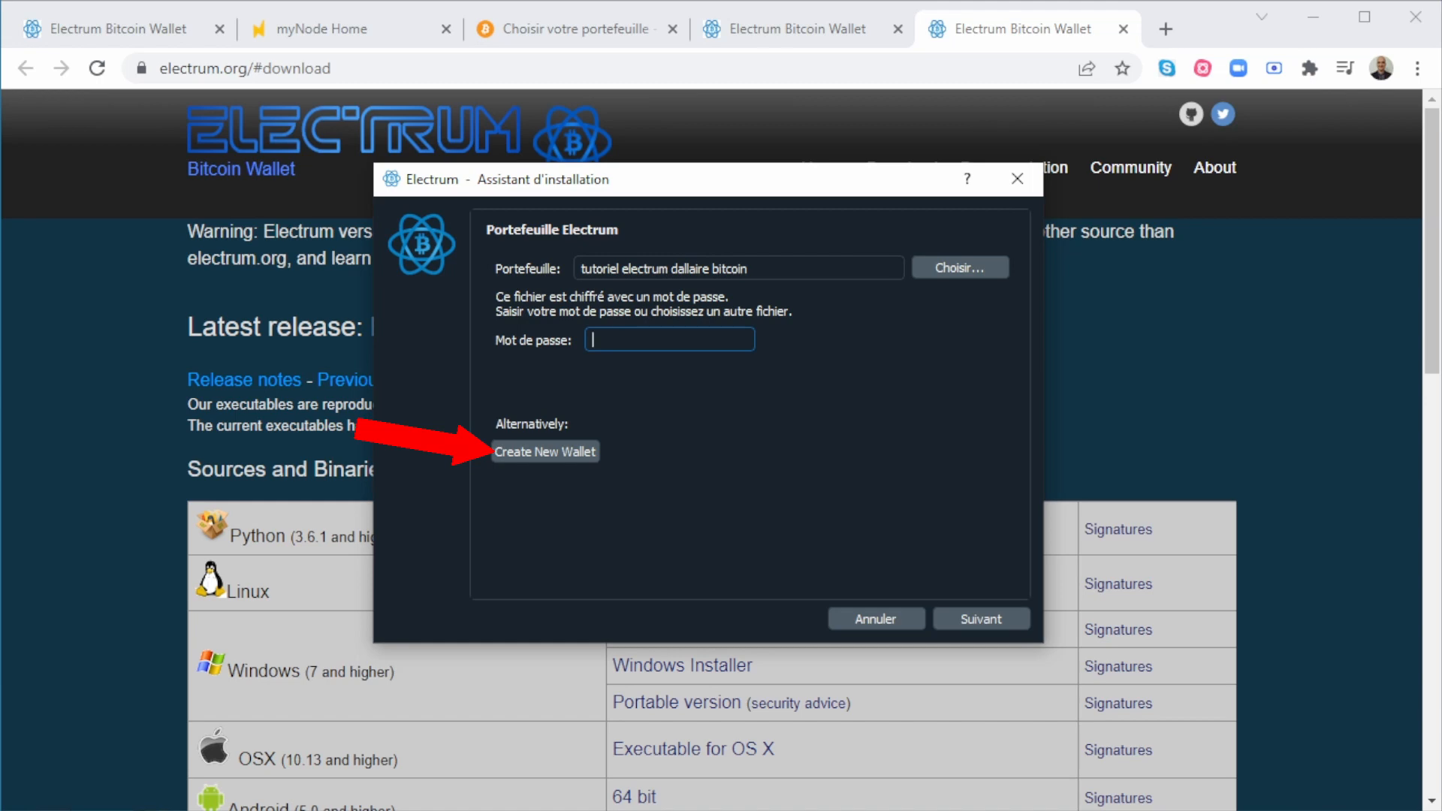
- Start creating a new wallet named "Nouveau portefeuille pour tutoriel"
left_click(545, 452)
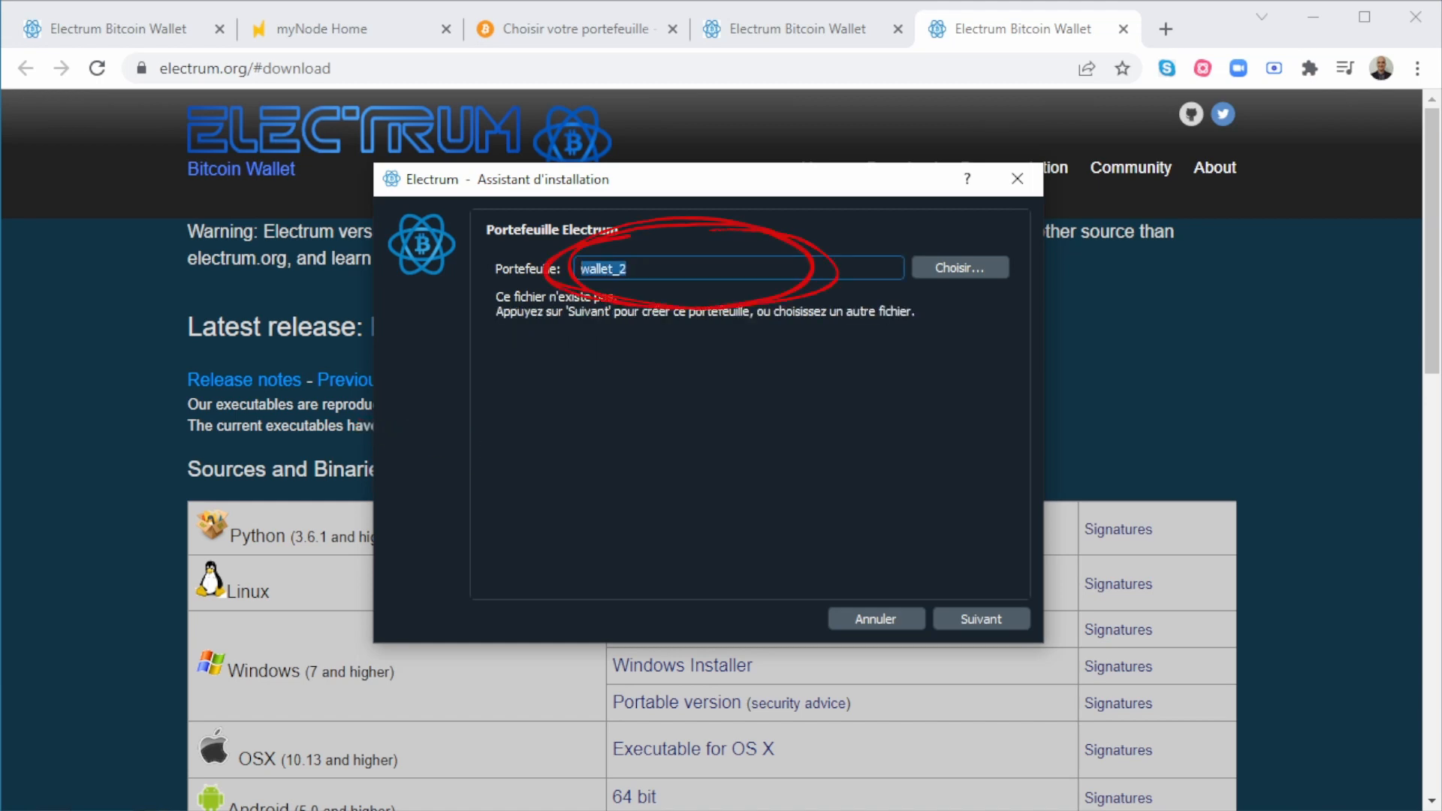
type("Nouveau portefeuille pour tutoriel")
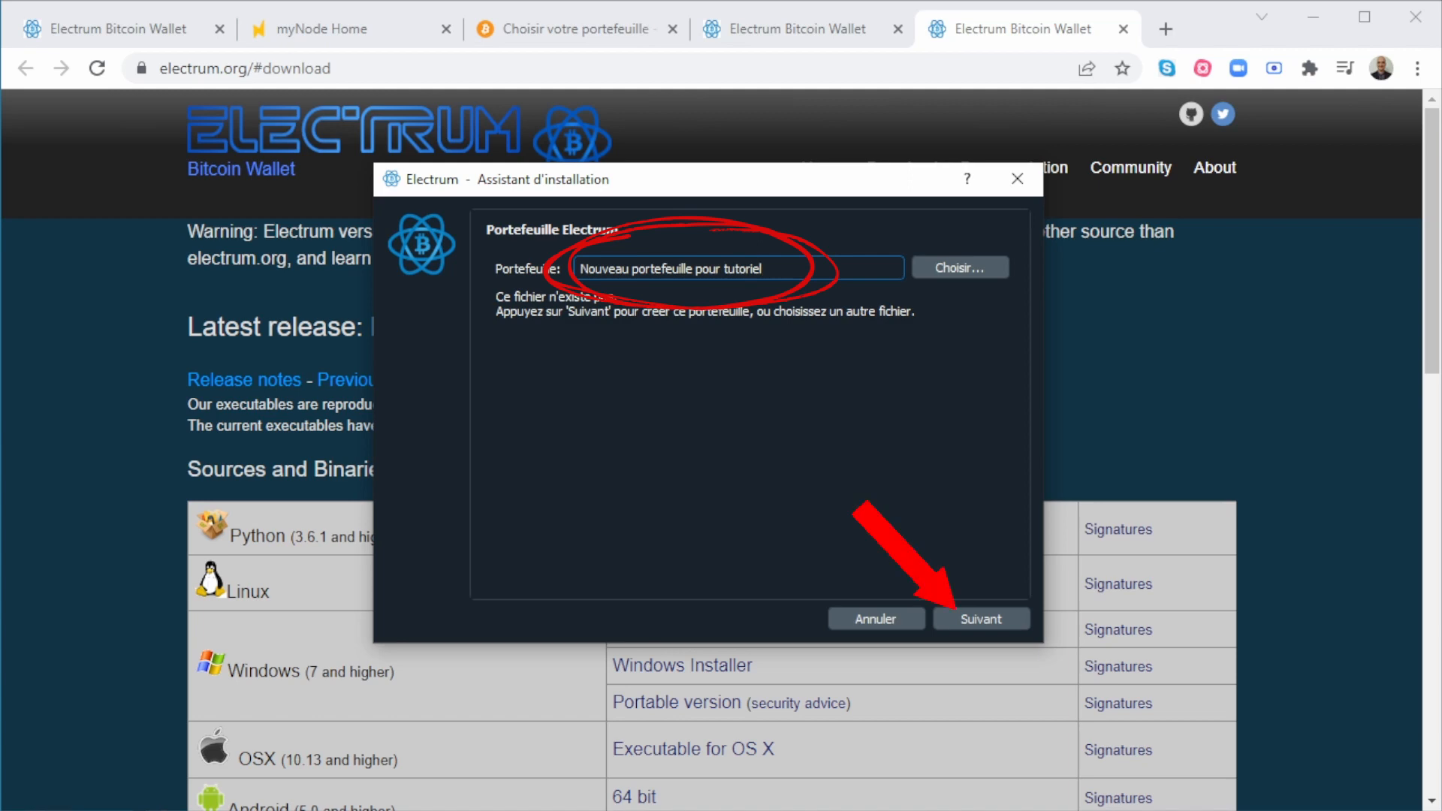
key("Return")
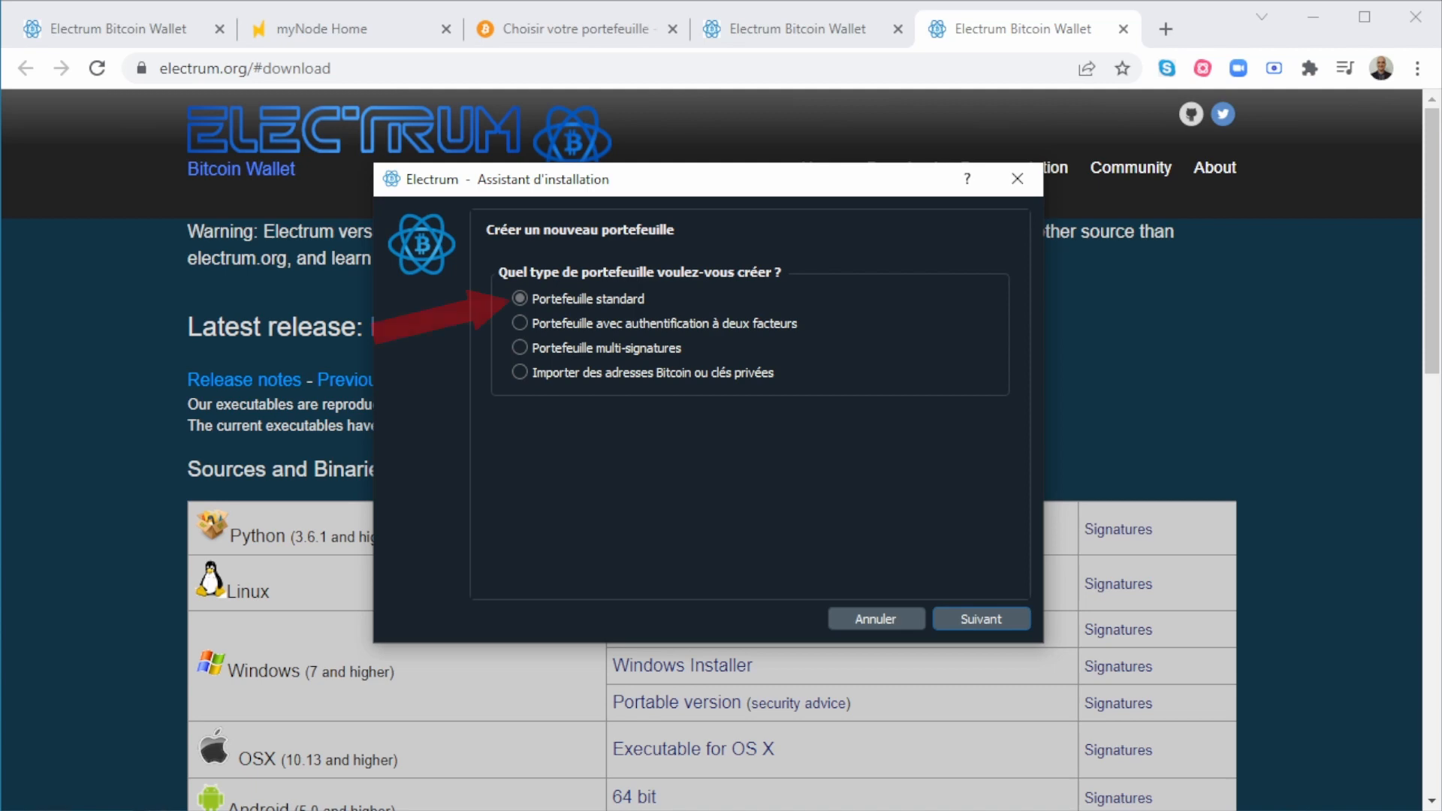
- Choose a standard wallet, generate a new seed for it, and continue to the seed confirmation
key("Return")
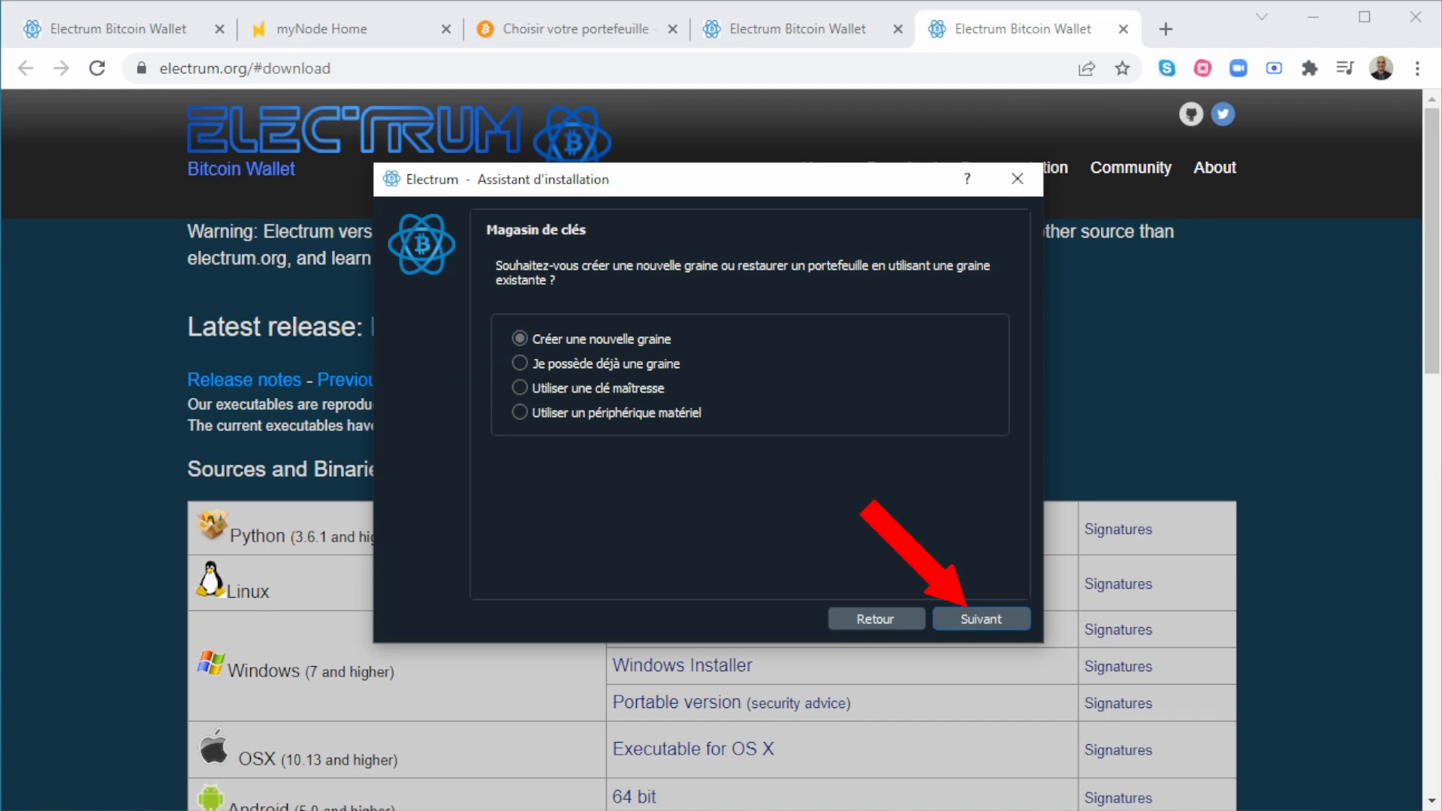
key("Return")
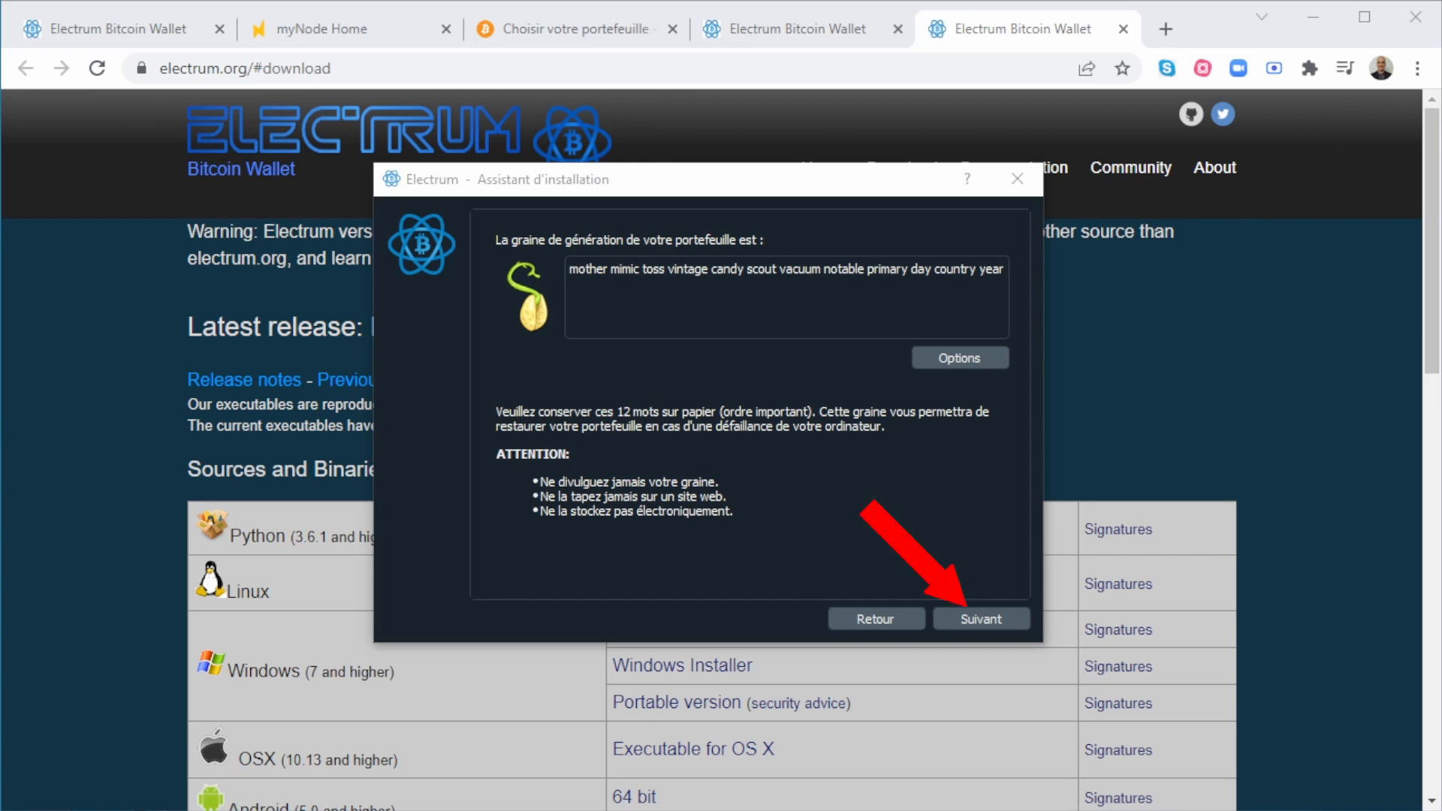
left_click(981, 619)
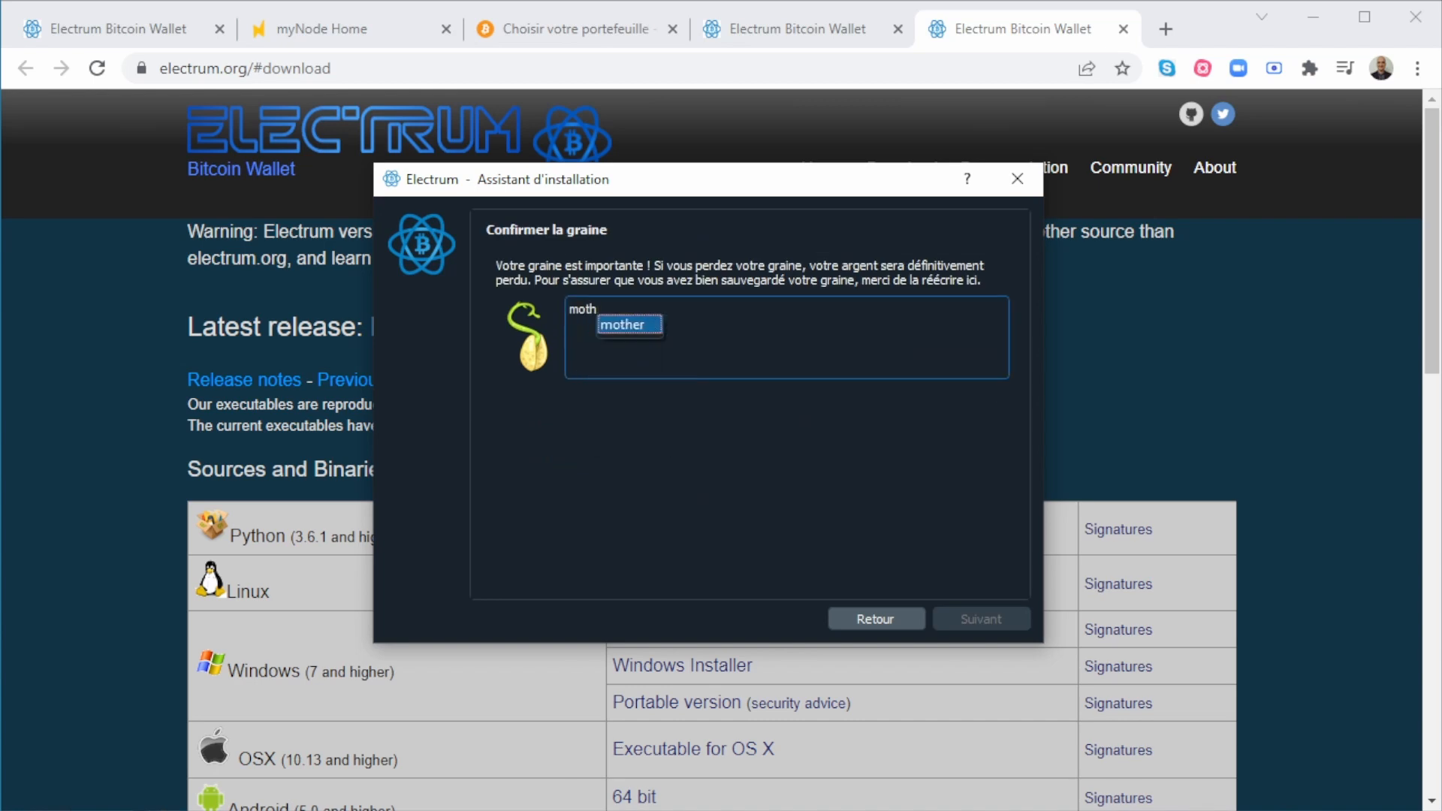
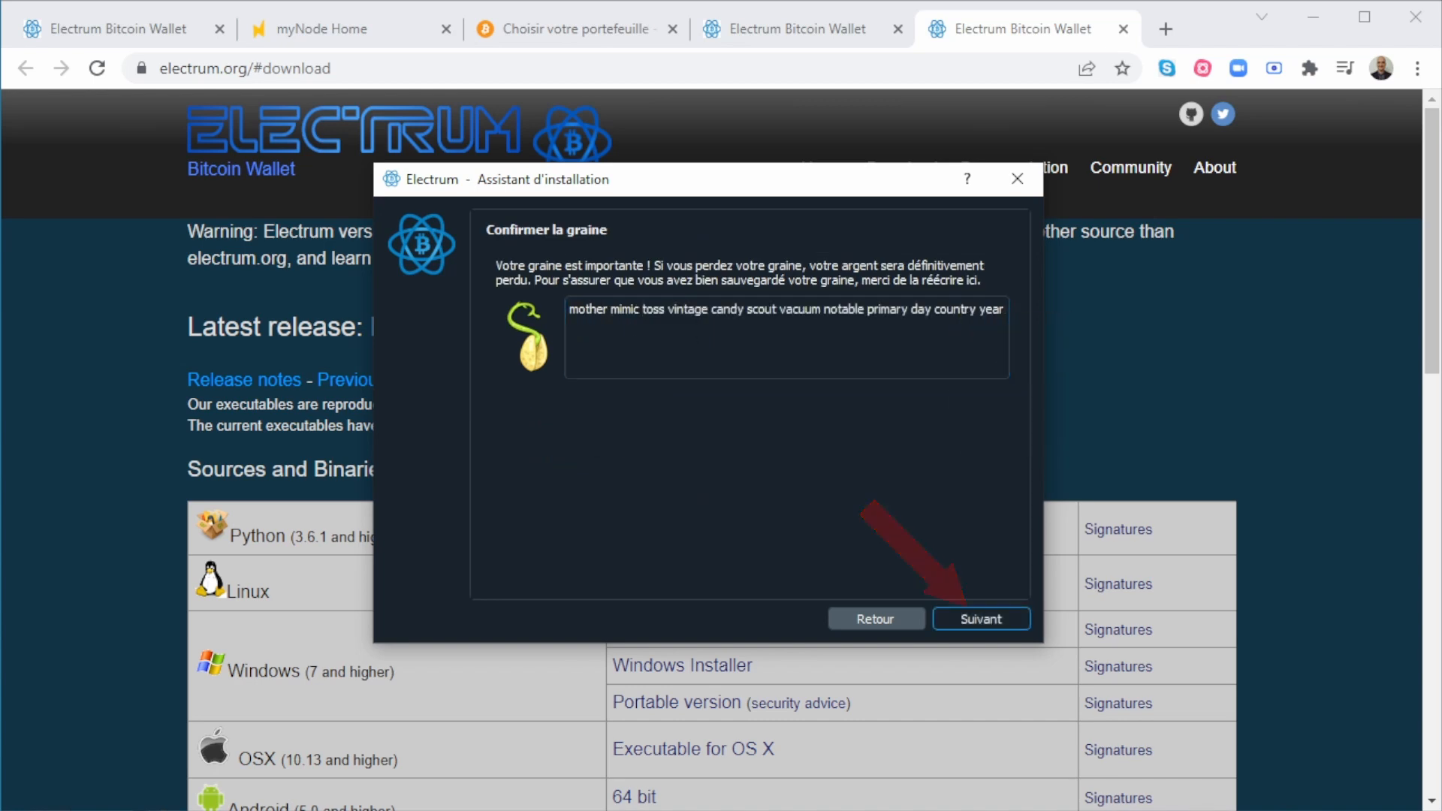
- Confirm the wallet seed by re-entering the 12-word recovery phrase in the correct order
key("Return")
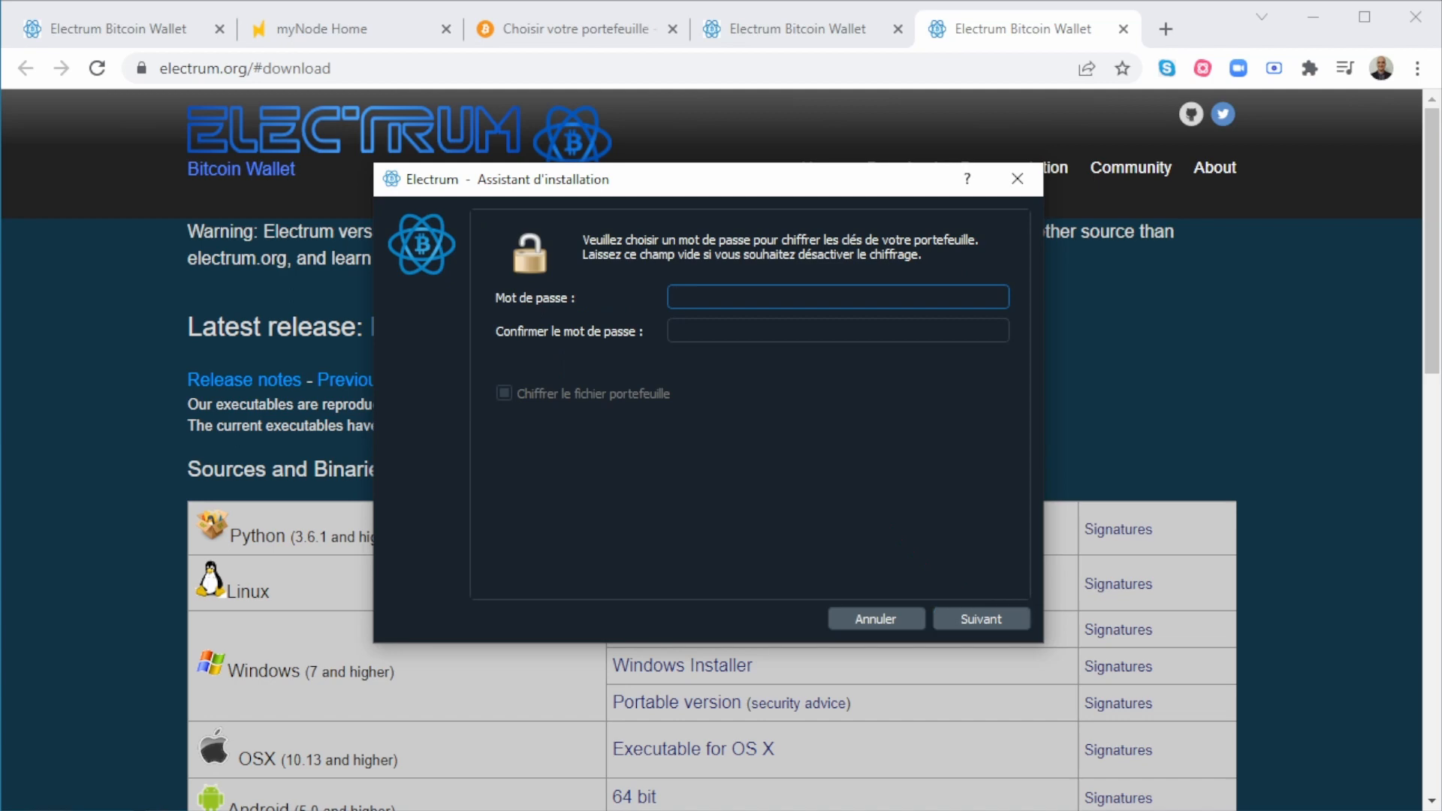
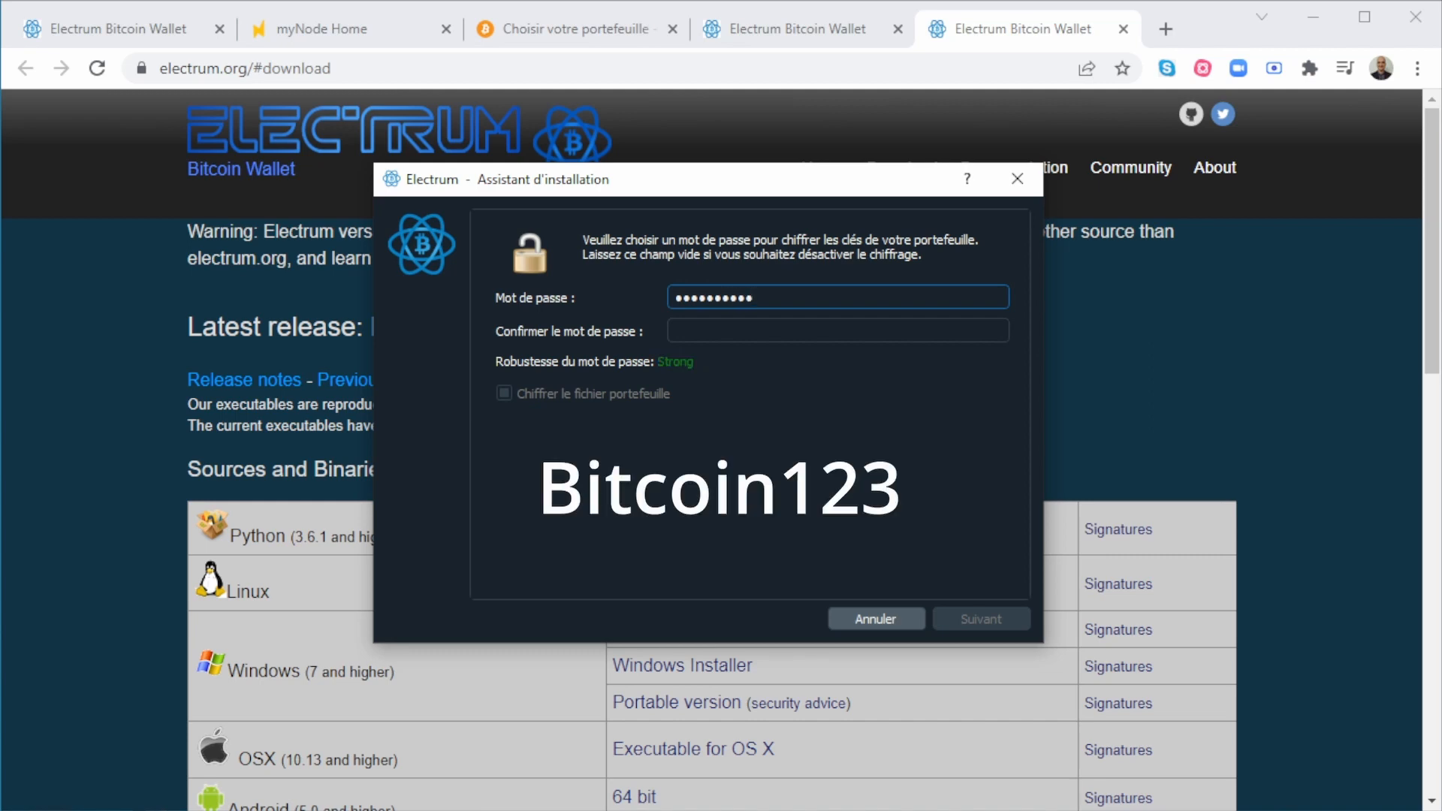
- Enter and confirm the wallet encryption password, and finish creating the wallet
key("Tab")
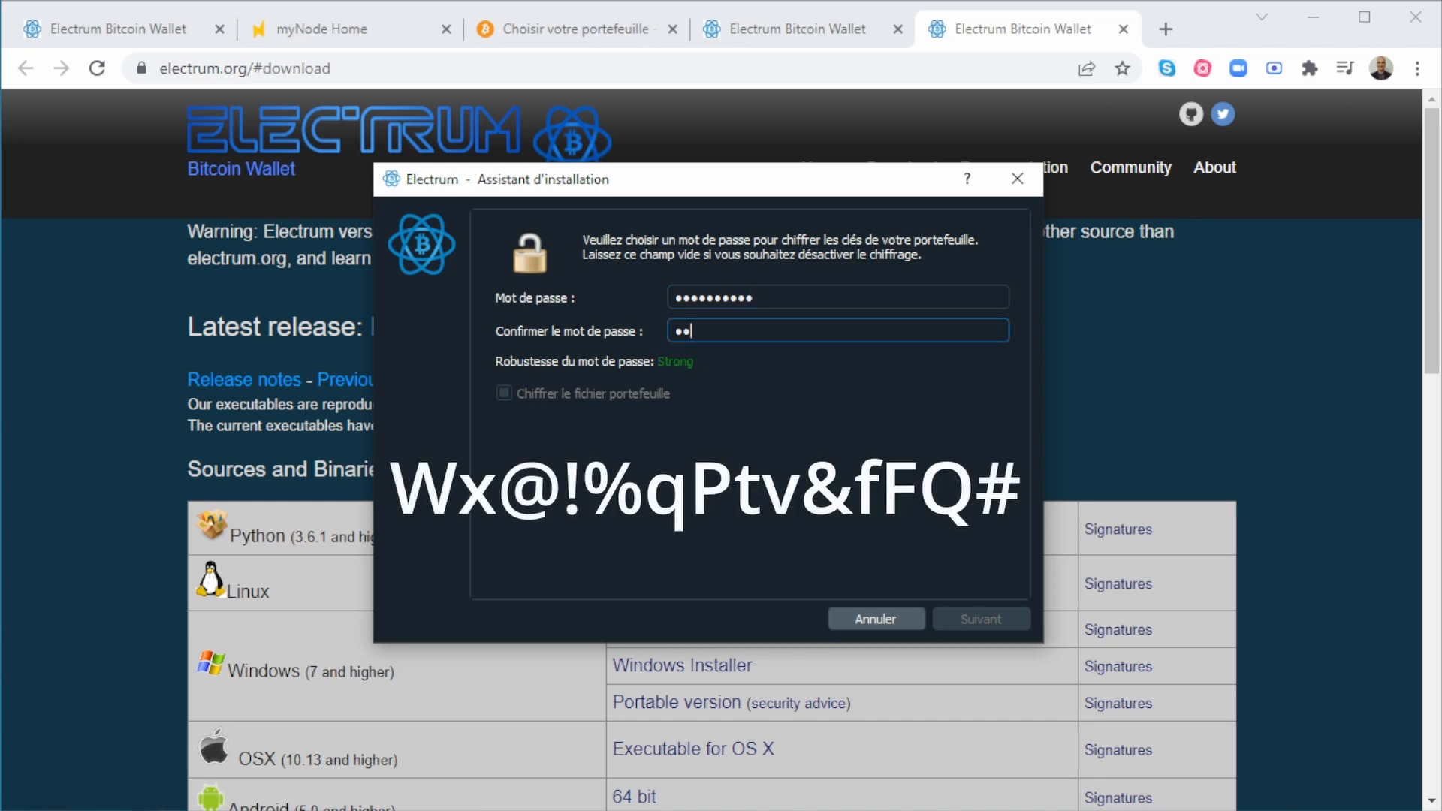
key("Return")
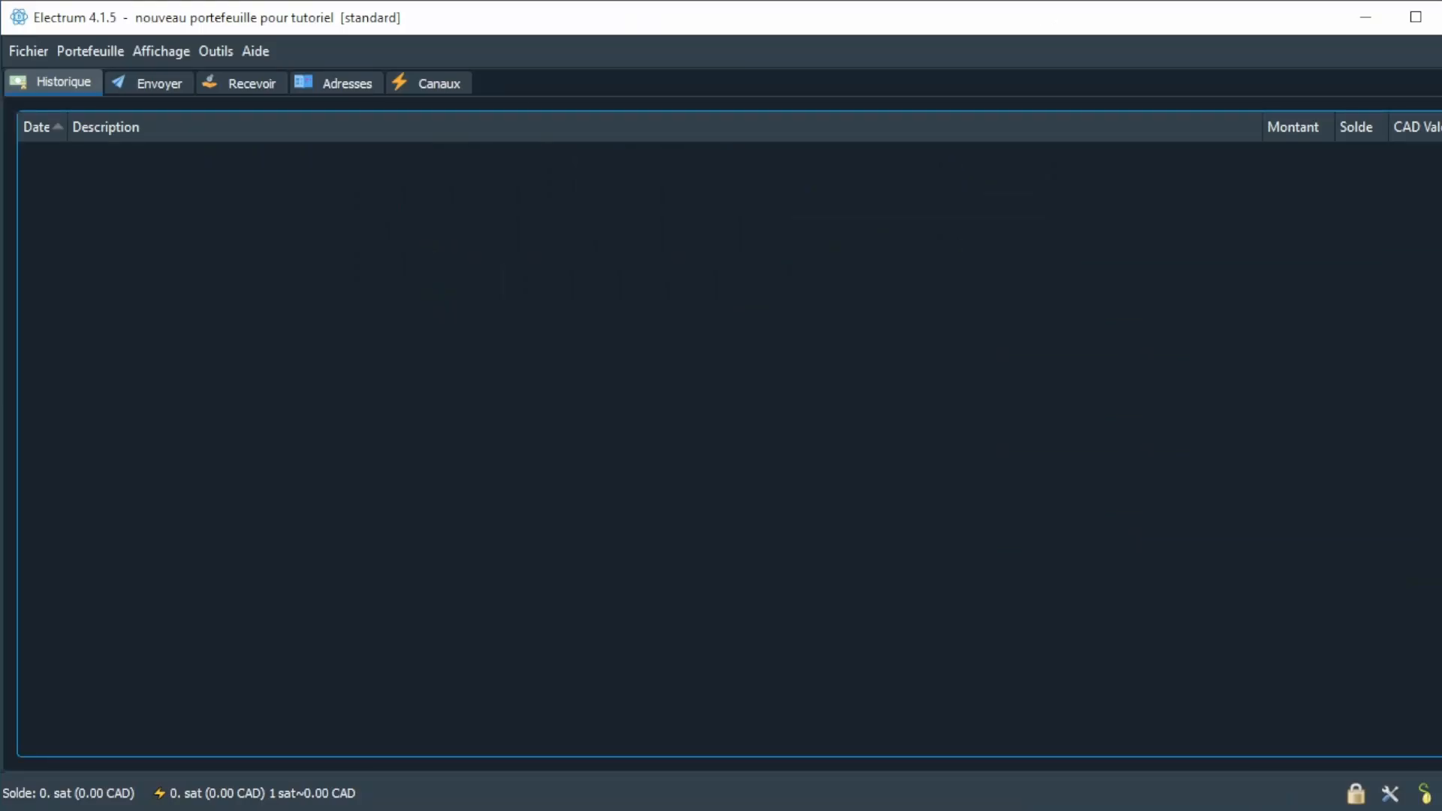
- Set the wallet's fiat currency to CAD in the preferences
left_click(216, 52)
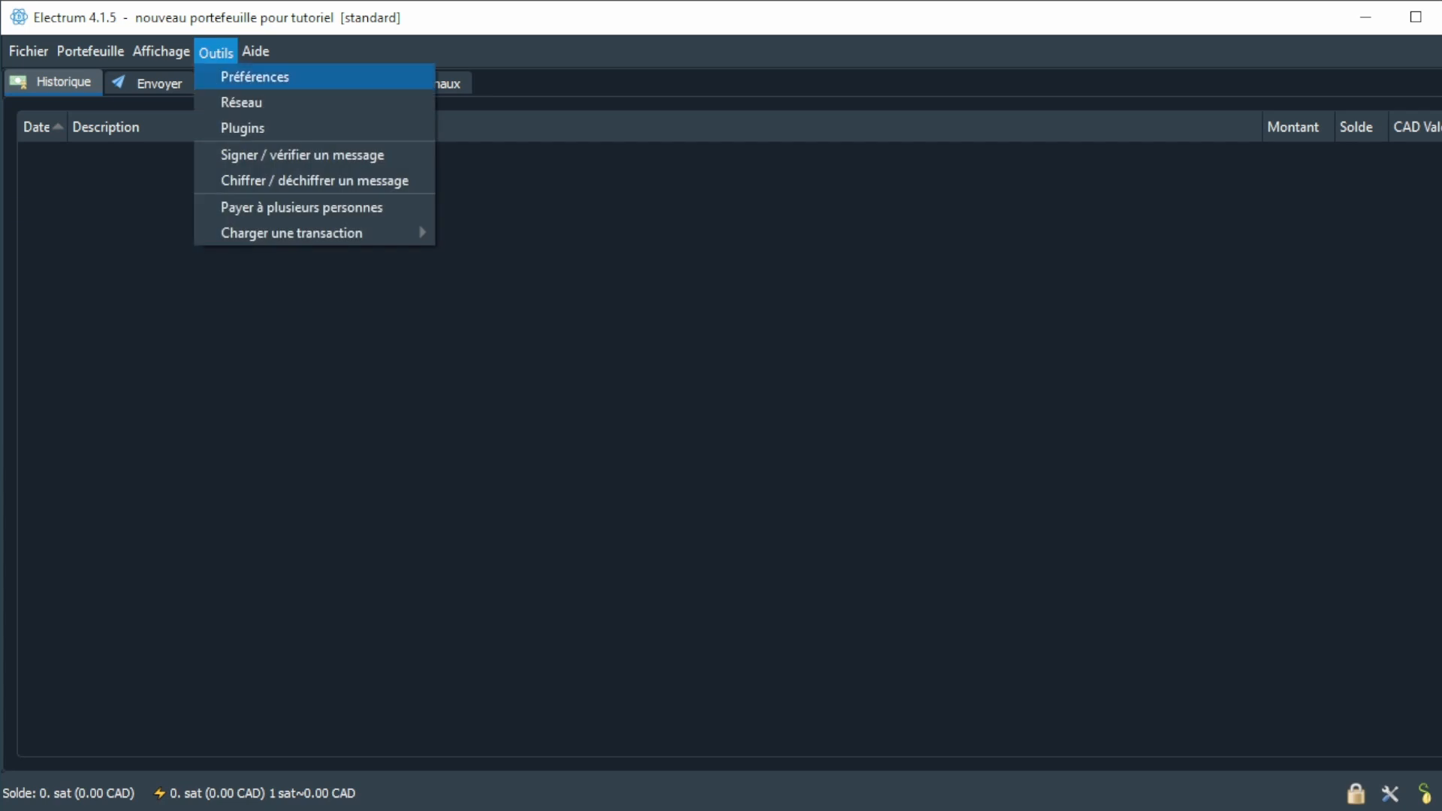
left_click(254, 77)
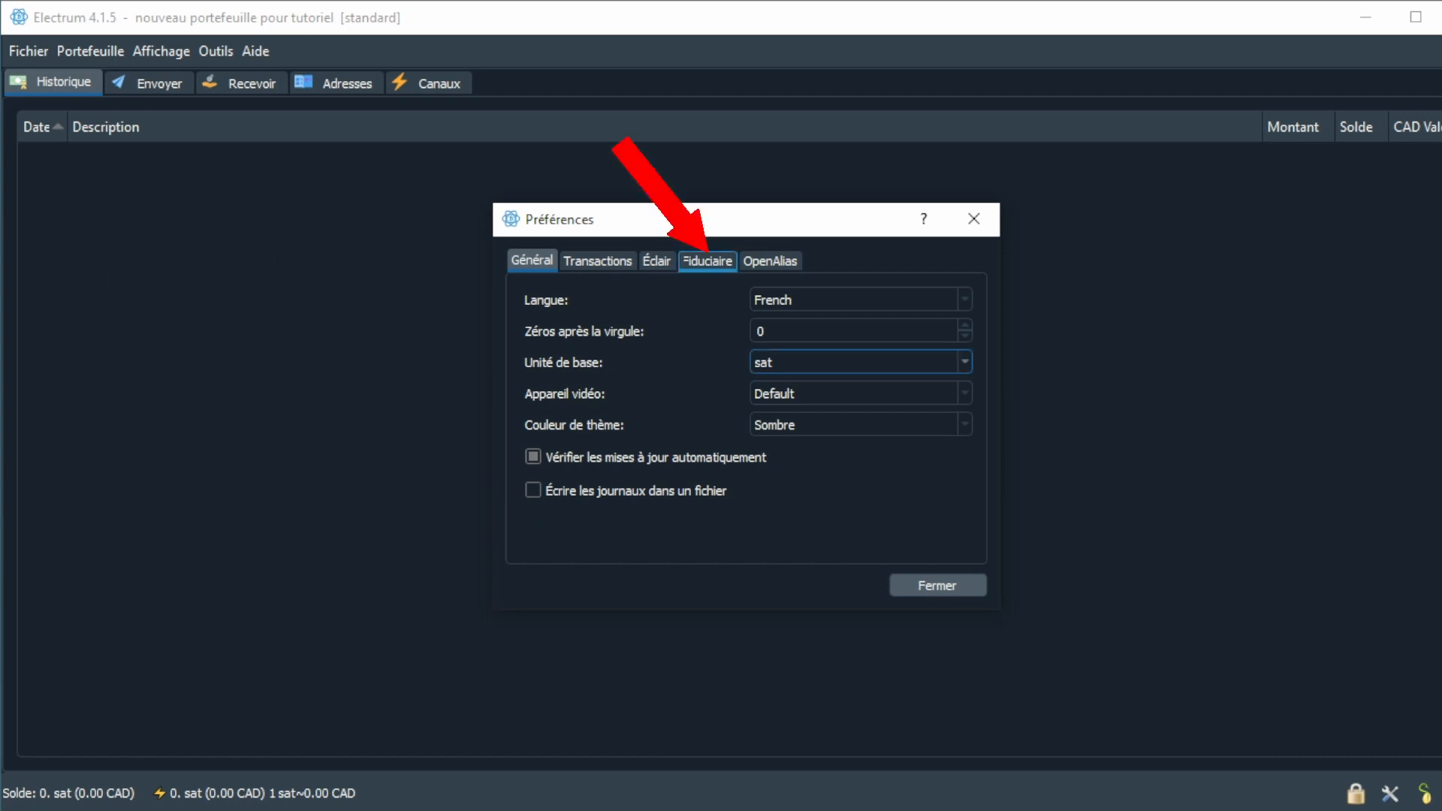
left_click(707, 261)
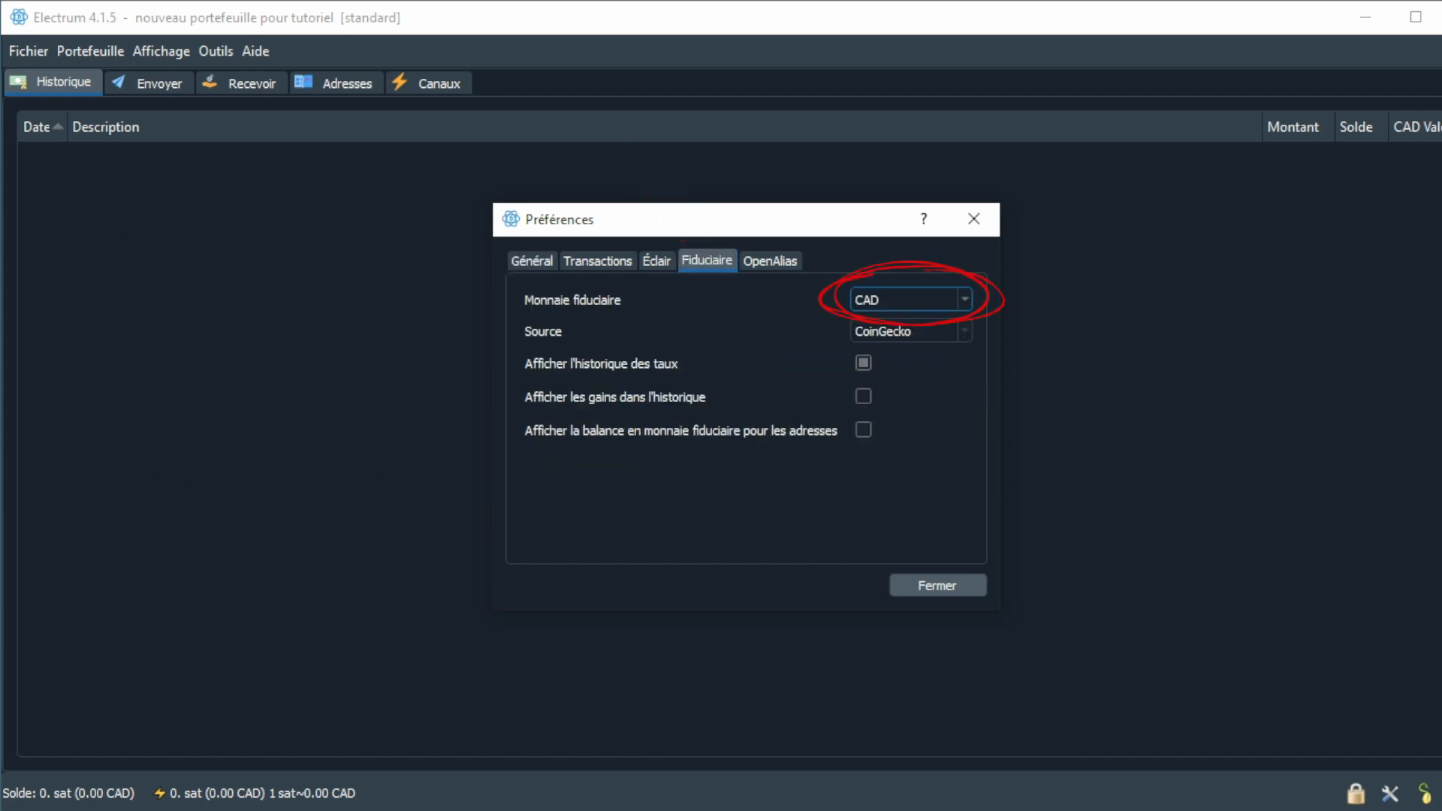
left_click(964, 300)
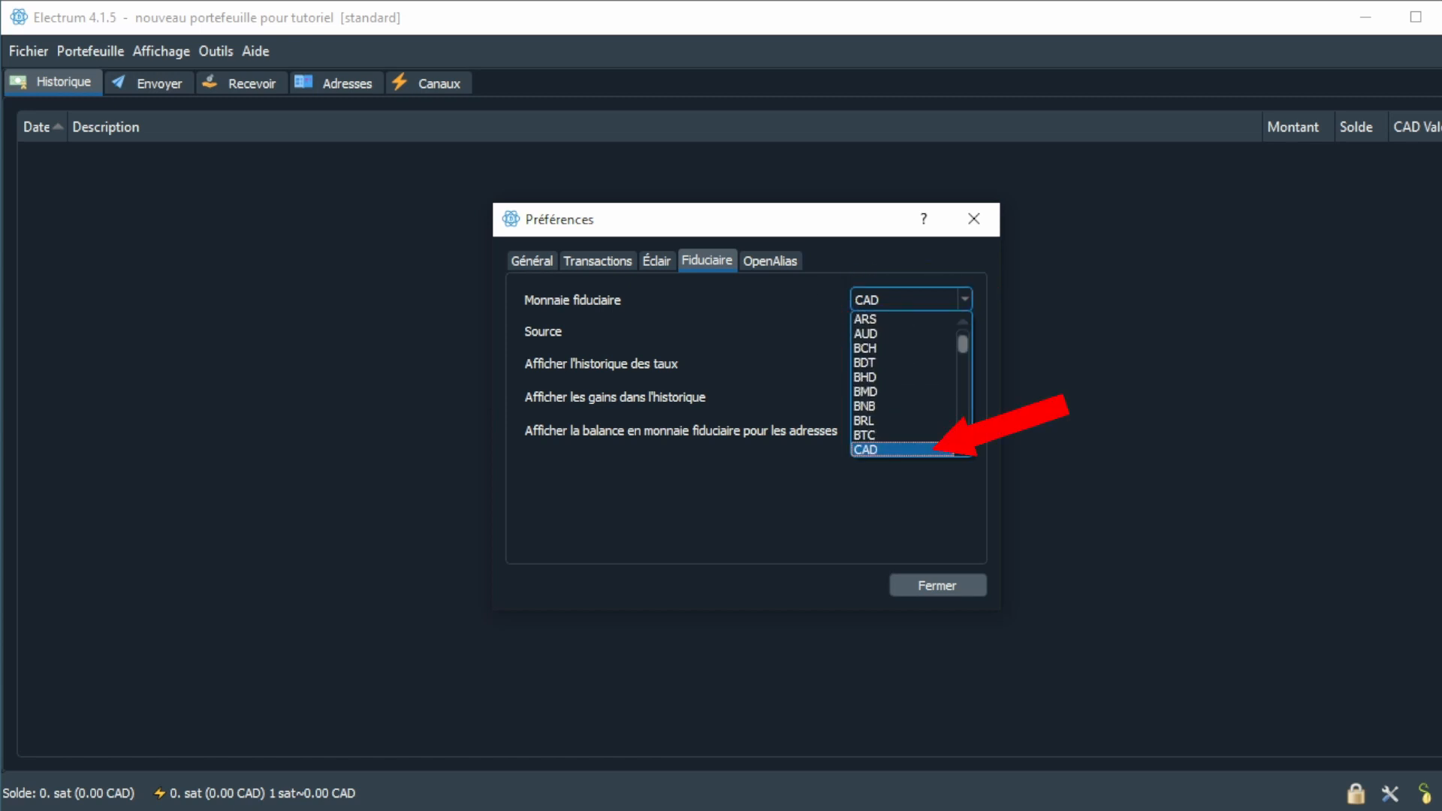
left_click(901, 449)
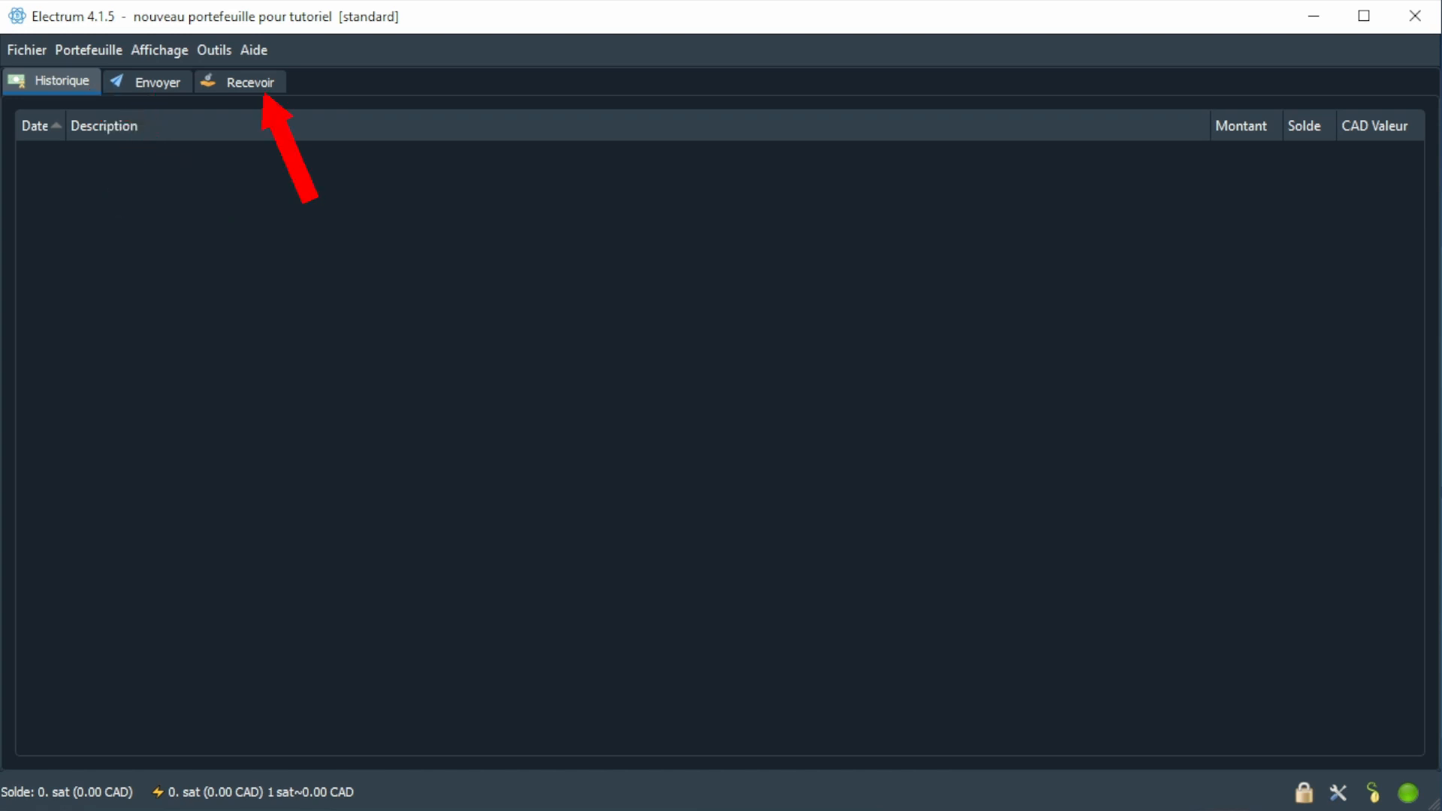
- Generate a new on-chain Bitcoin receiving address and display the QR code of that payment request
left_click(240, 82)
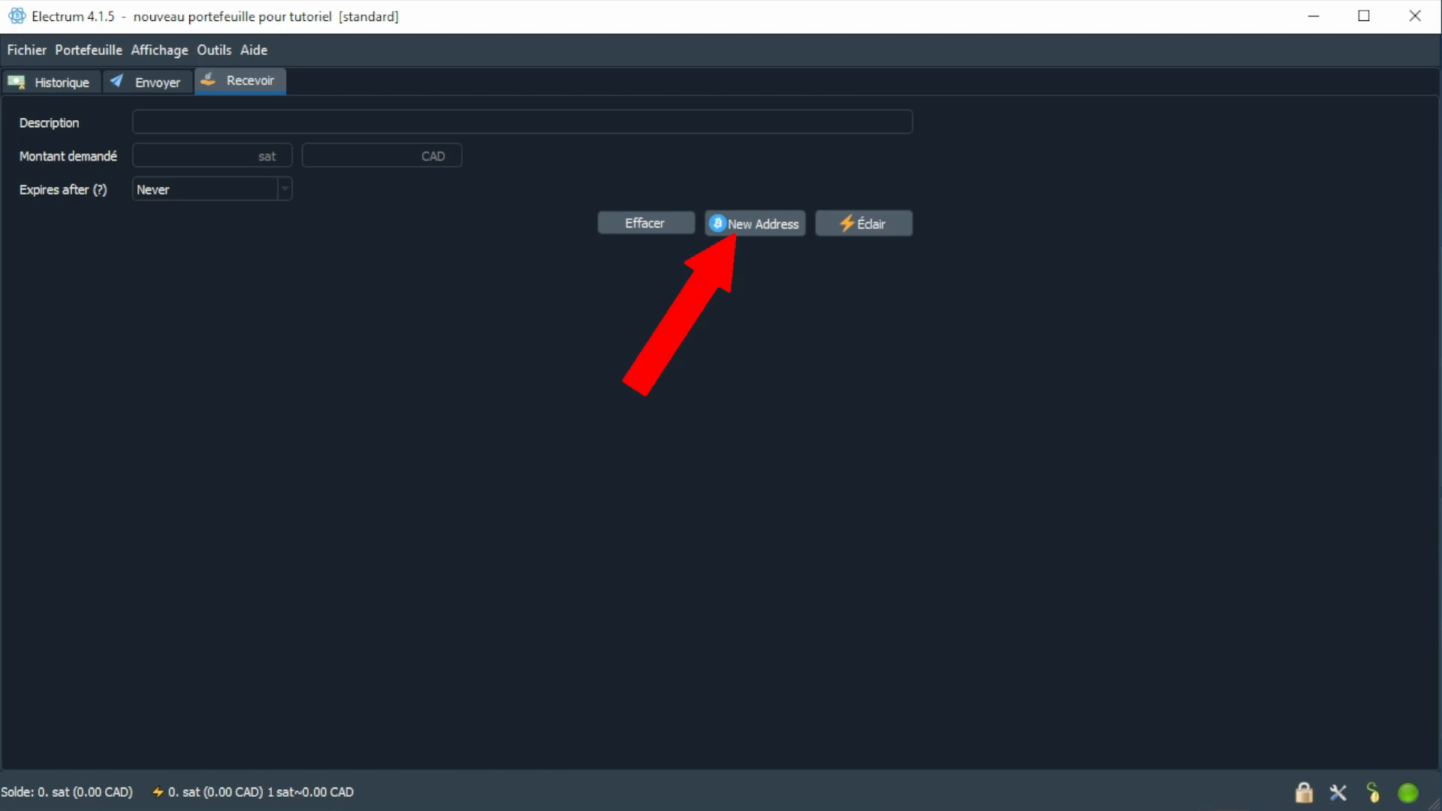
left_click(754, 223)
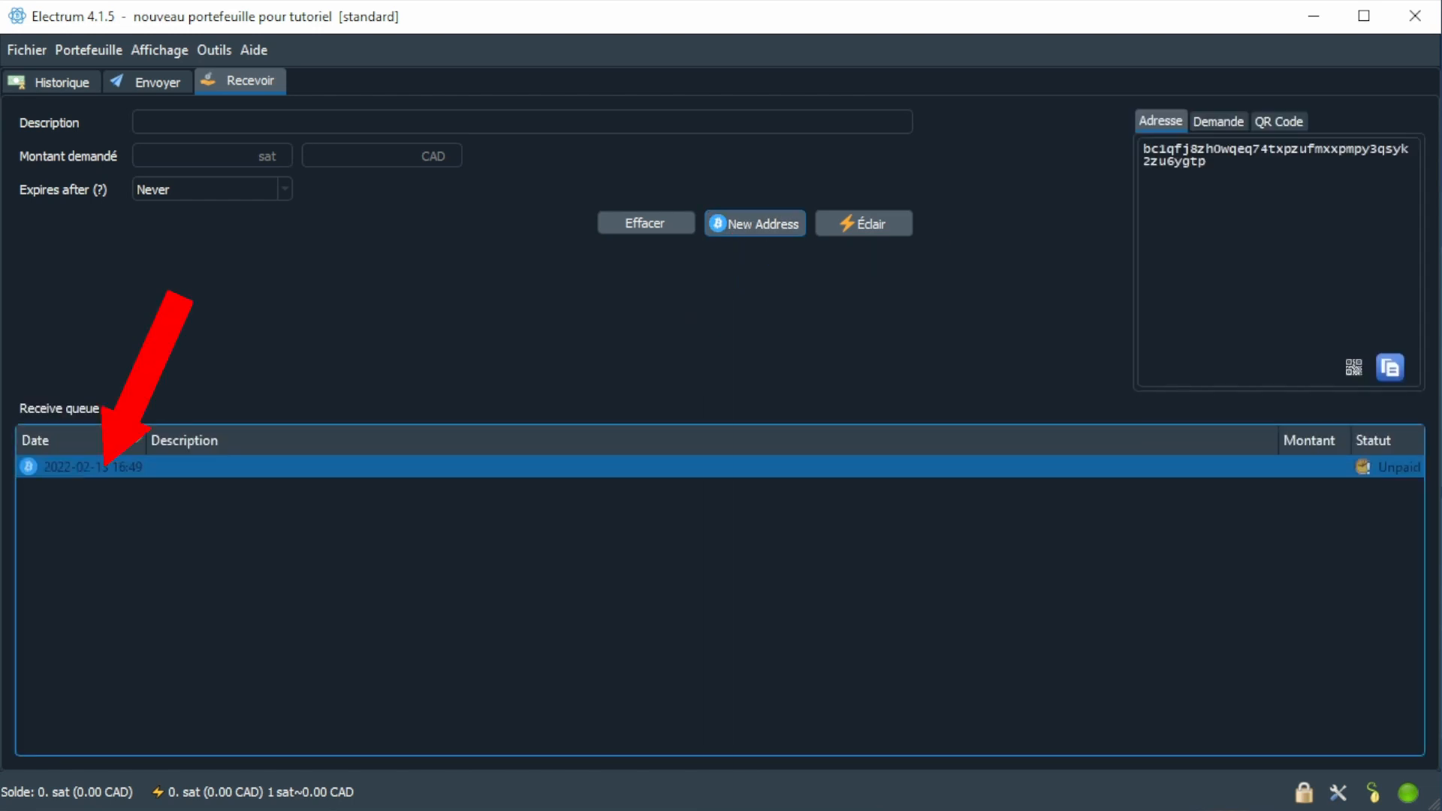
left_click(91, 467)
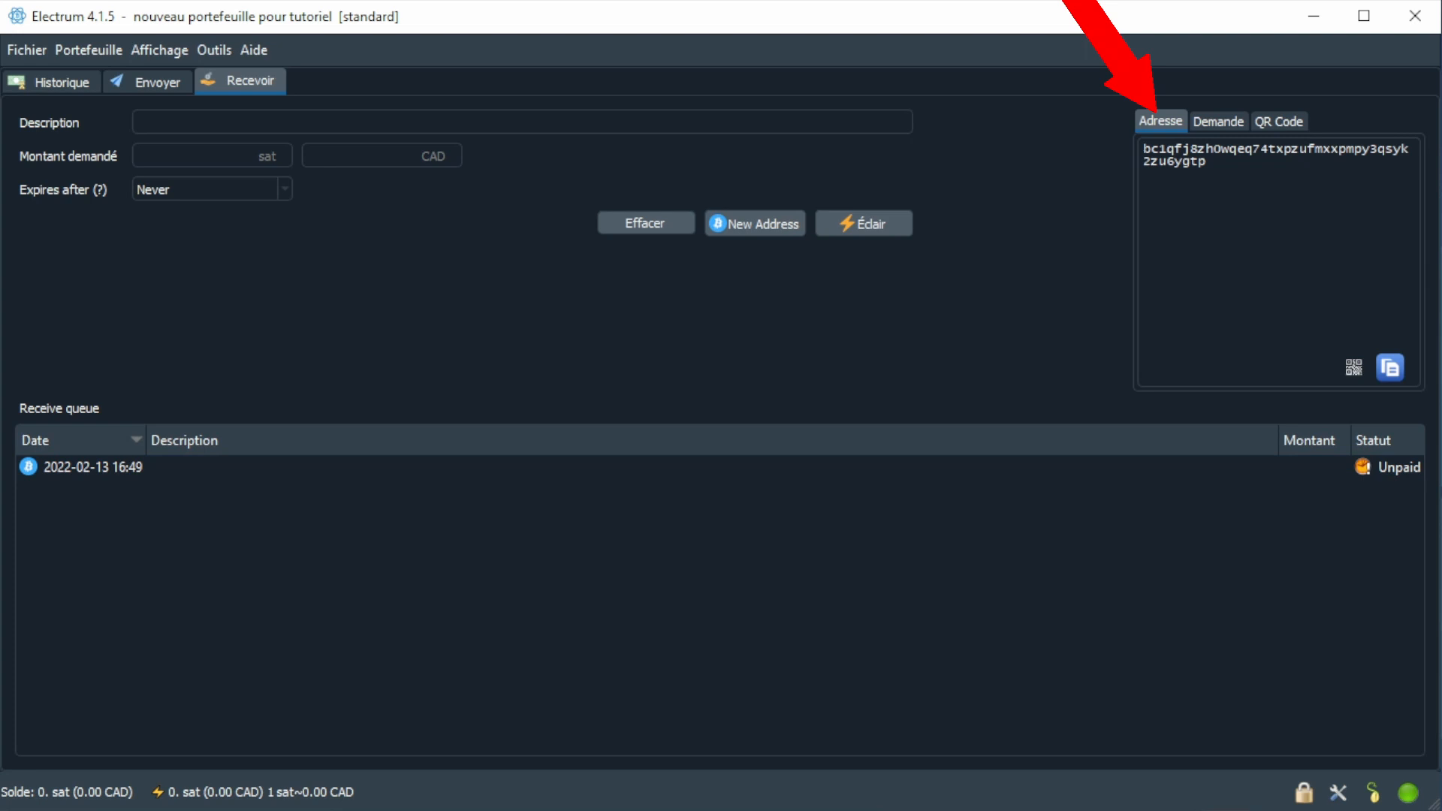
left_click(1278, 121)
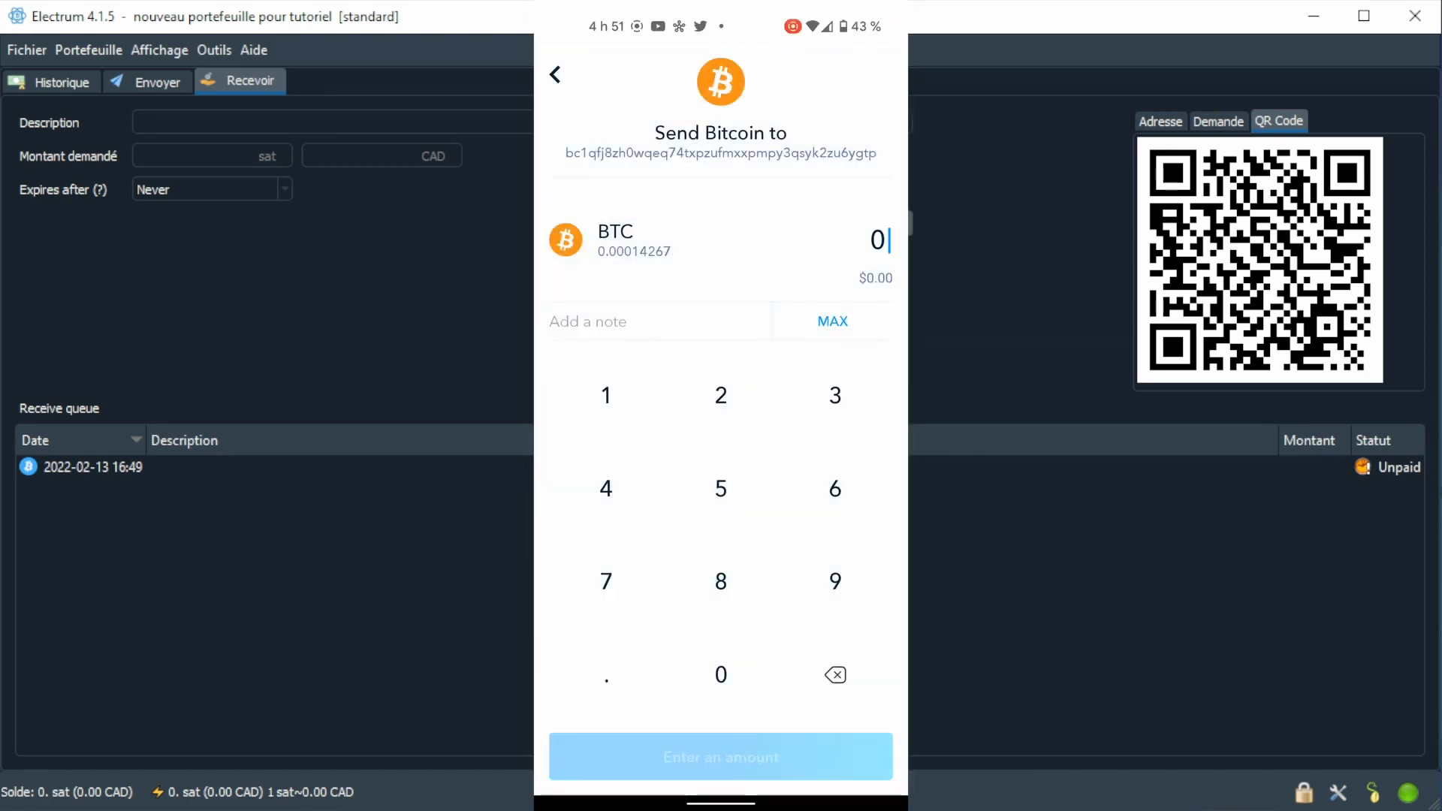
- Show the receiving address as text for comparison and send 0.00014267 BTC to it from the mobile wallet
left_click(1160, 121)
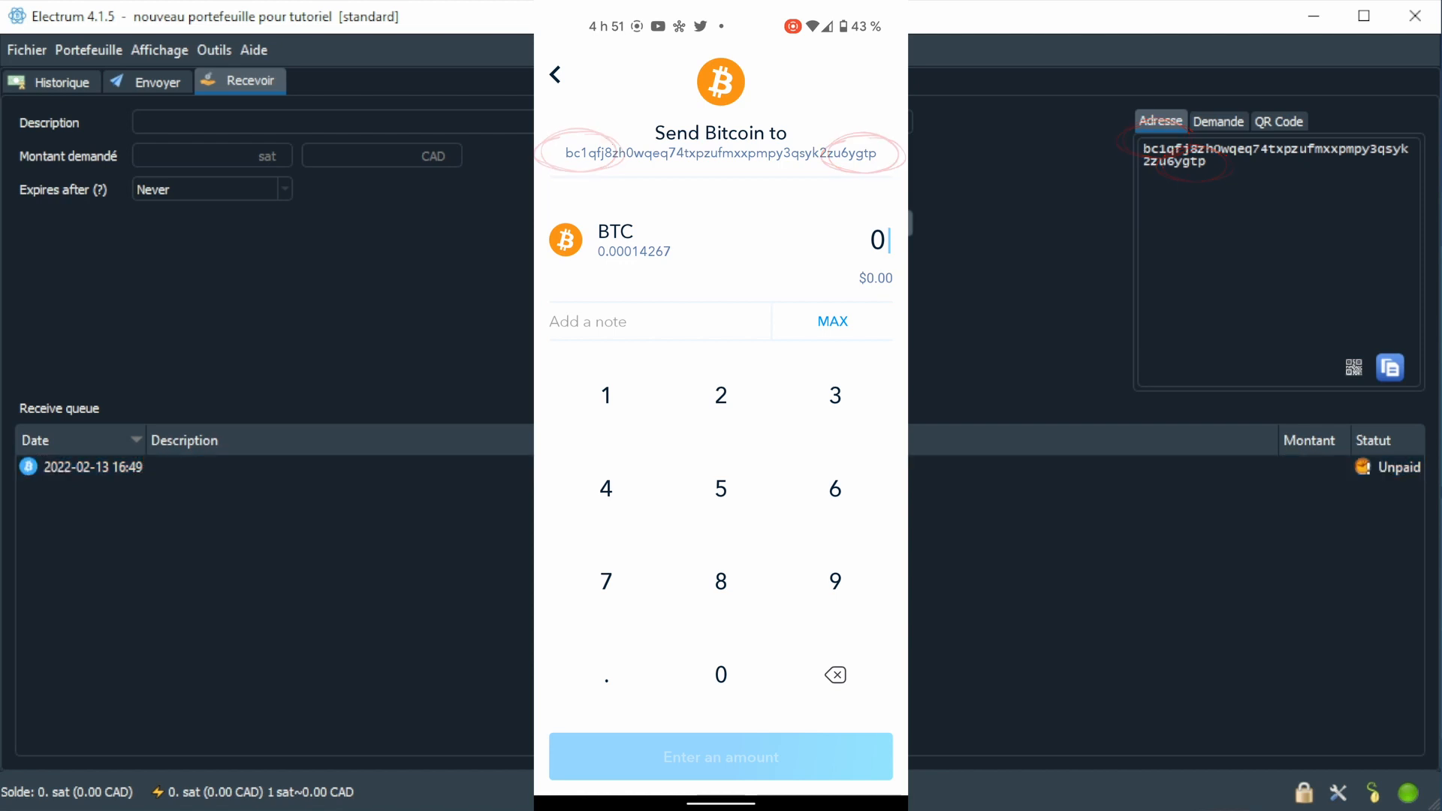
left_click(729, 765)
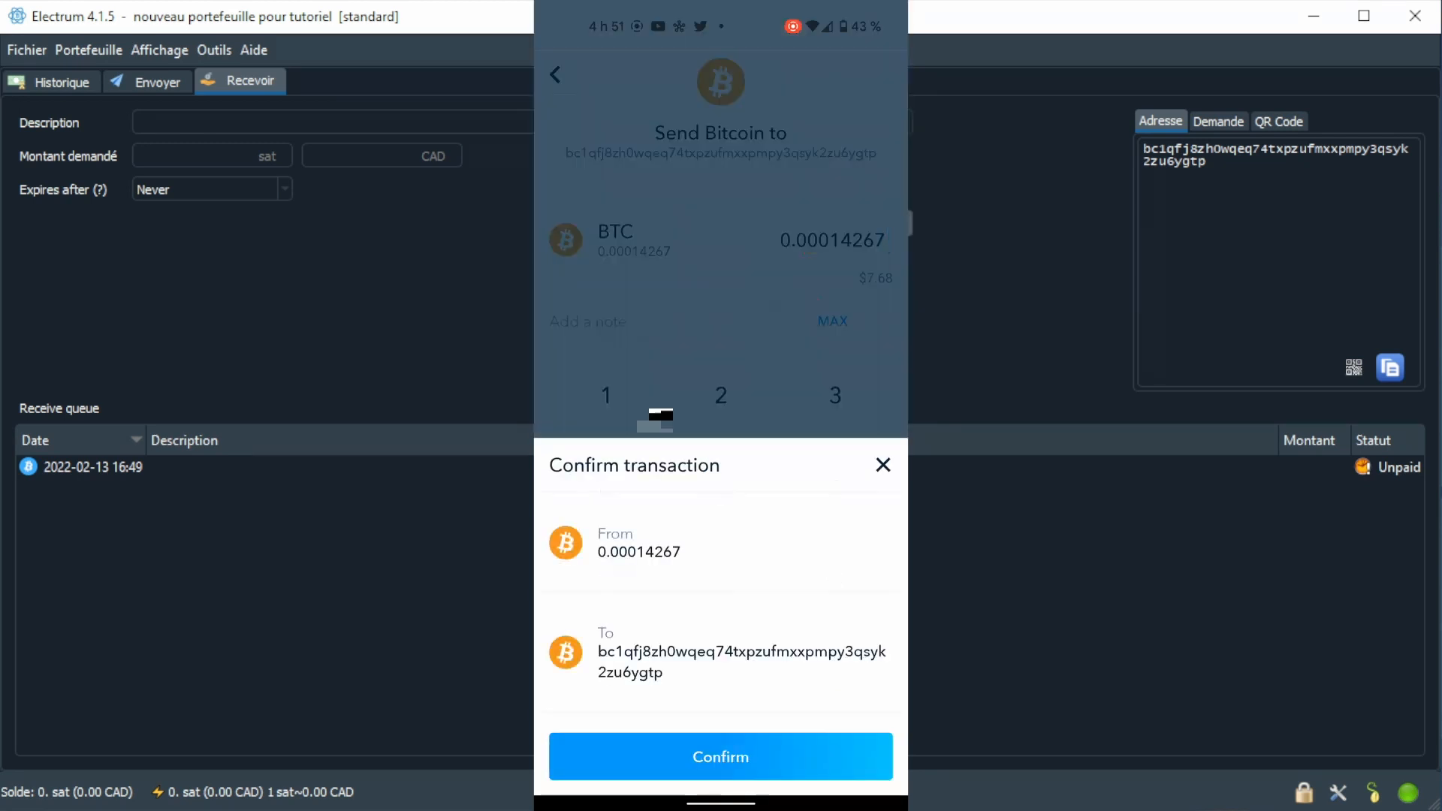
left_click(722, 754)
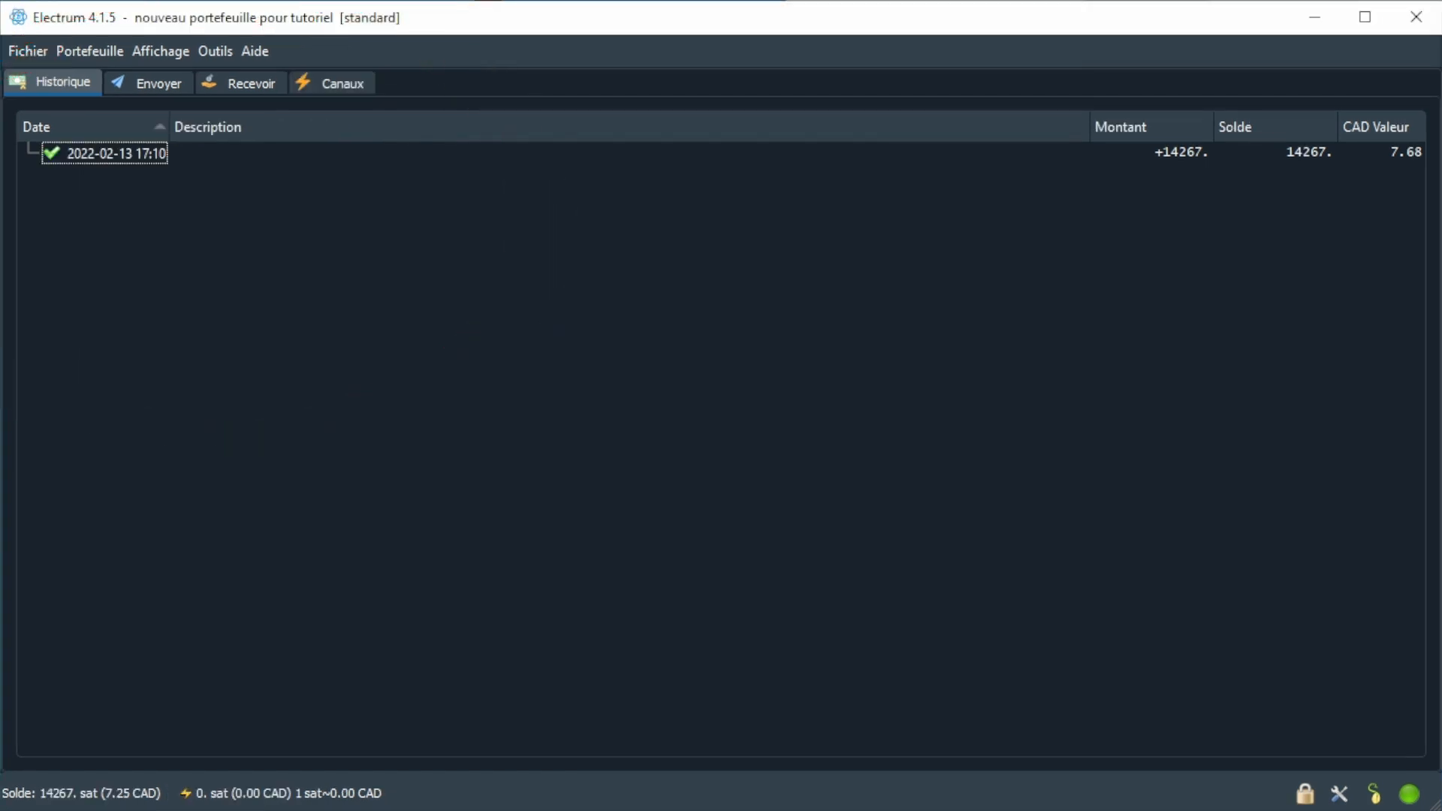
- Prepare a payment to the copied recipient address with the description "Tutoriel Electrum" and the maximum available amount
left_click(174, 88)
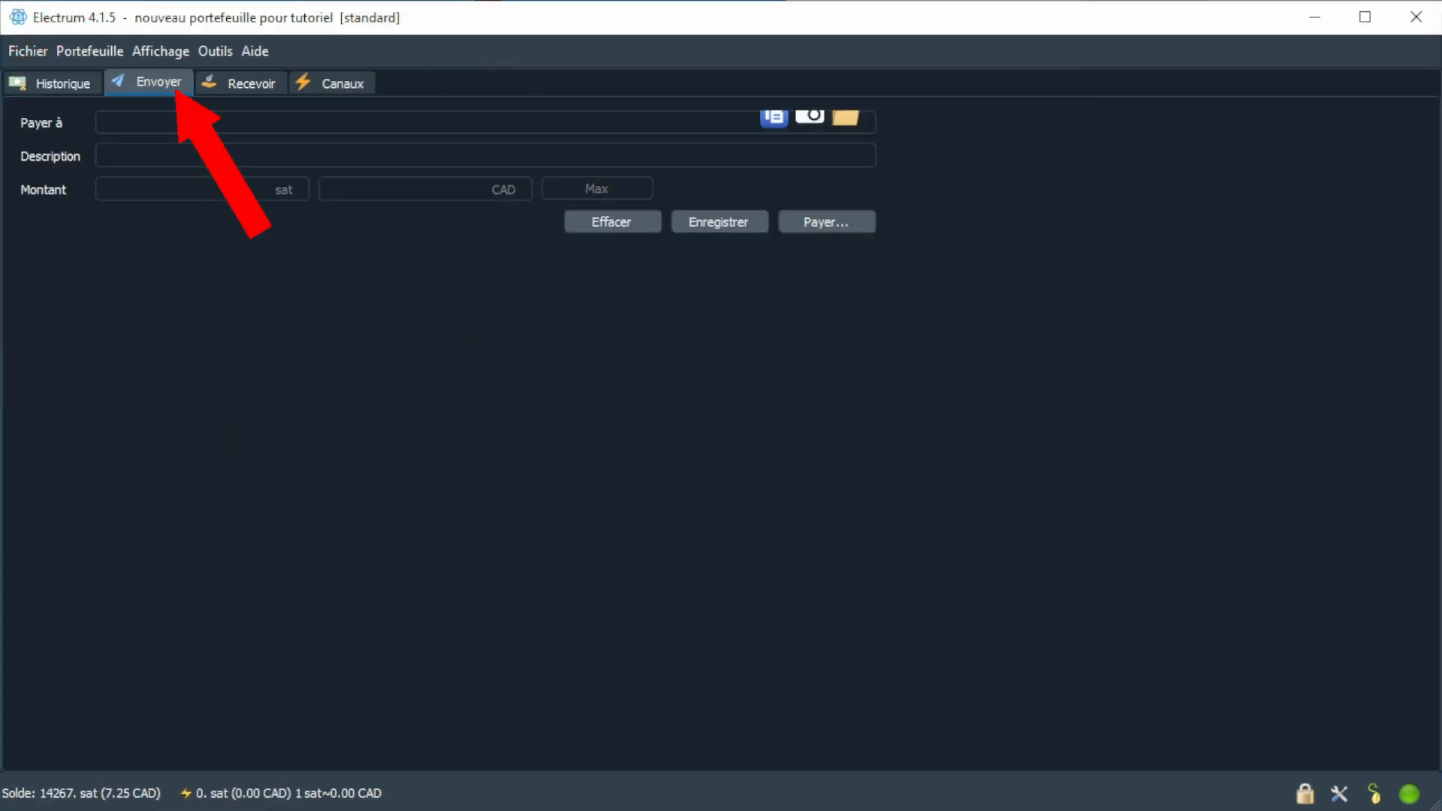
right_click(384, 128)
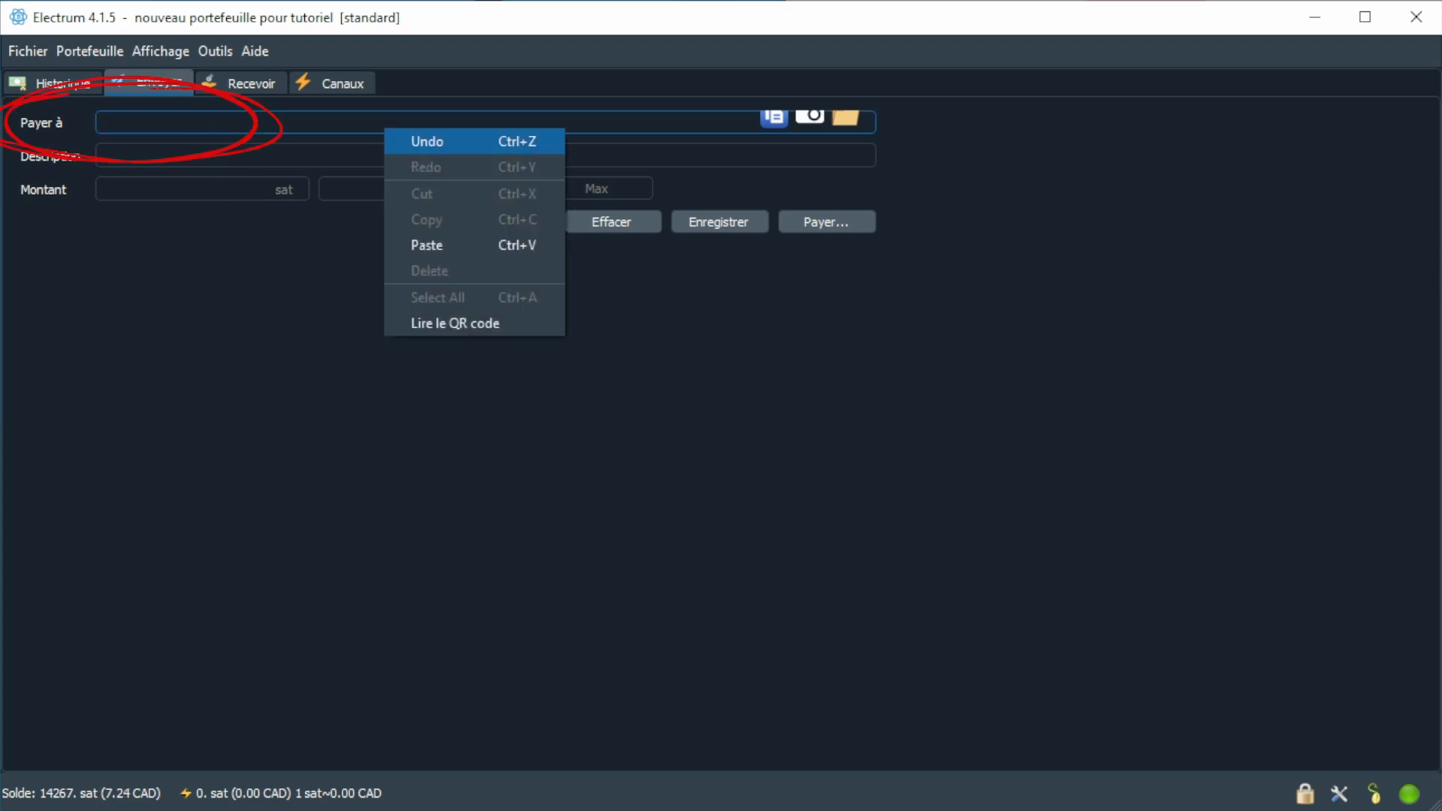
left_click(420, 246)
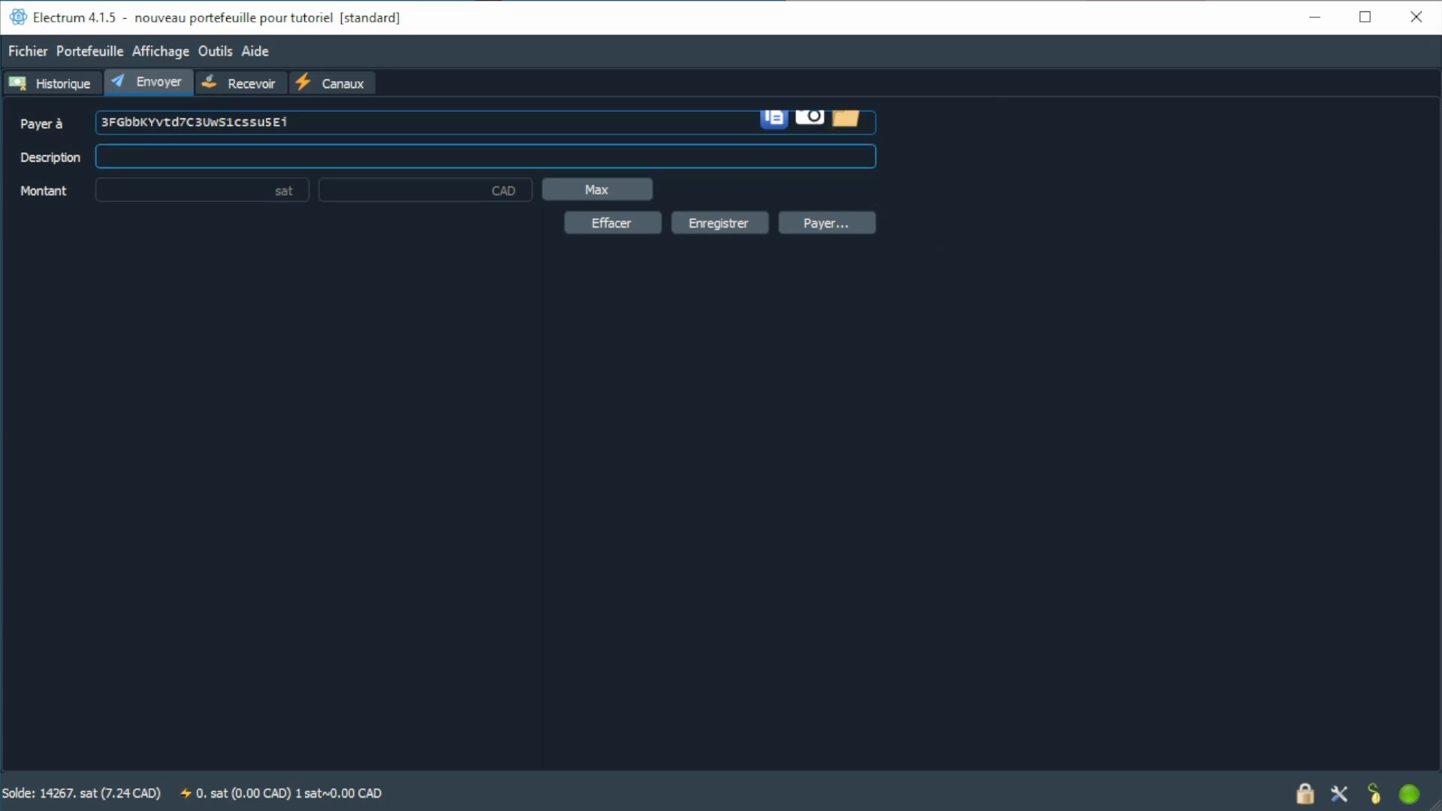
left_click(436, 156)
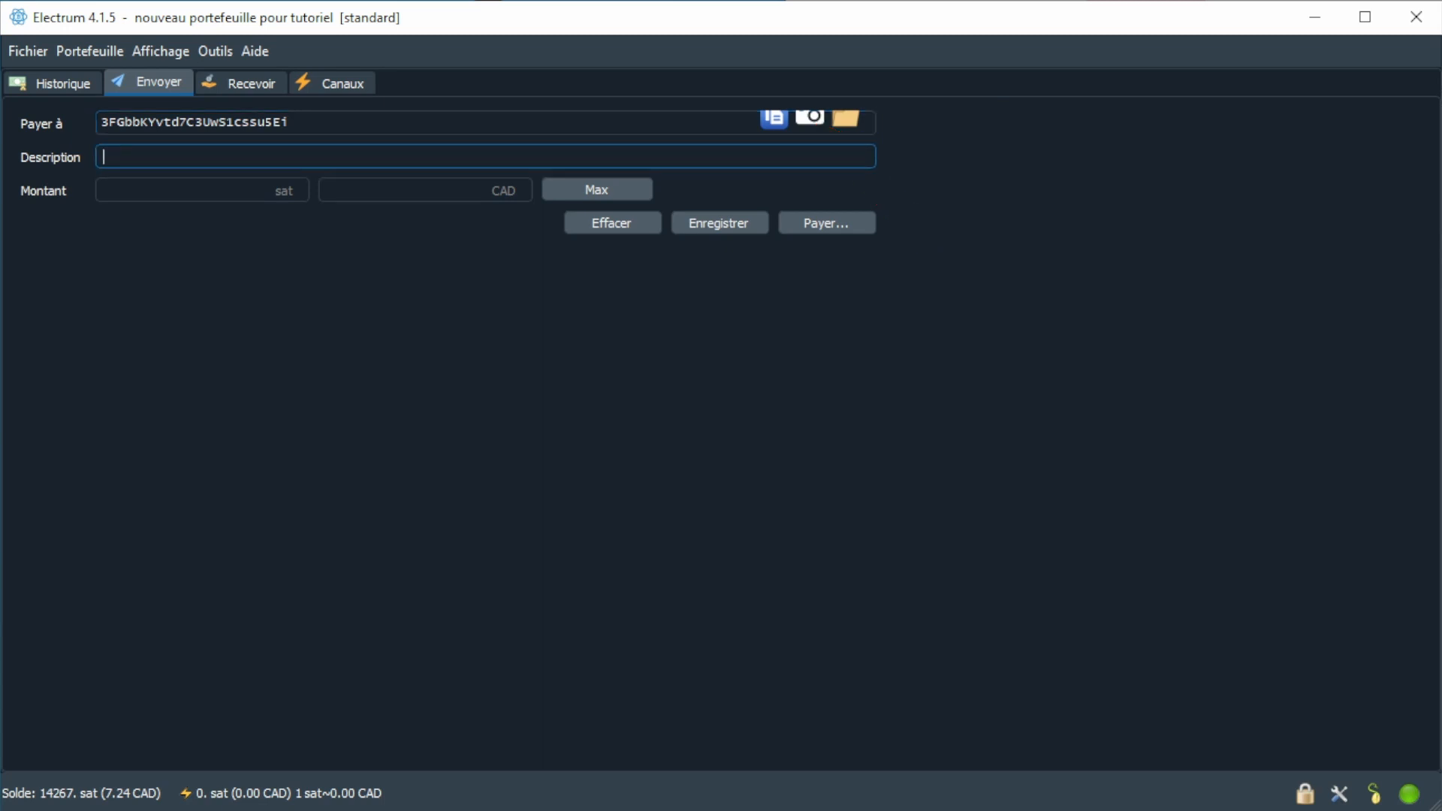
type("Tutoriel Electrum")
left_click(596, 189)
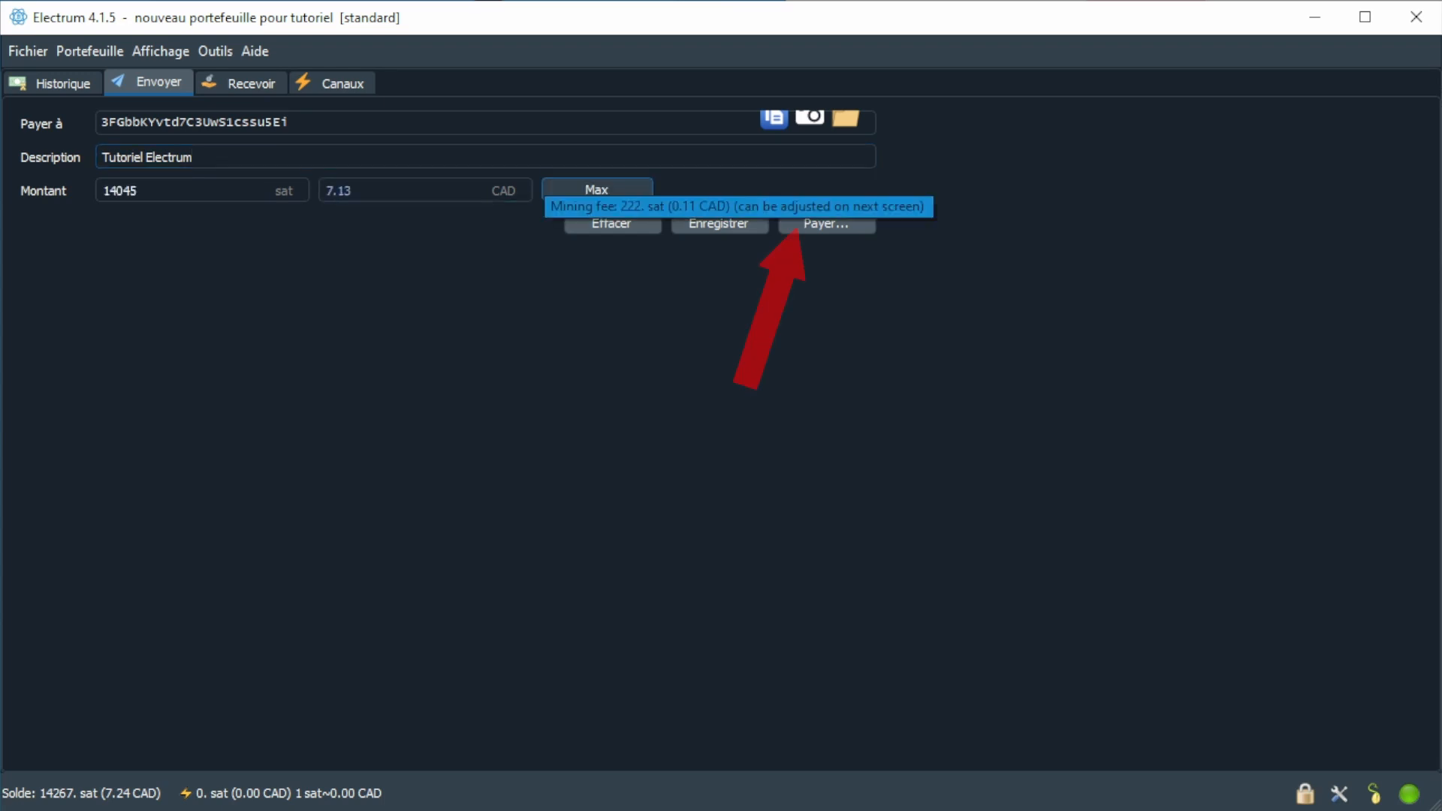
- Set the mining fee to 388 sat, enter the wallet password and send the payment
left_click(826, 223)
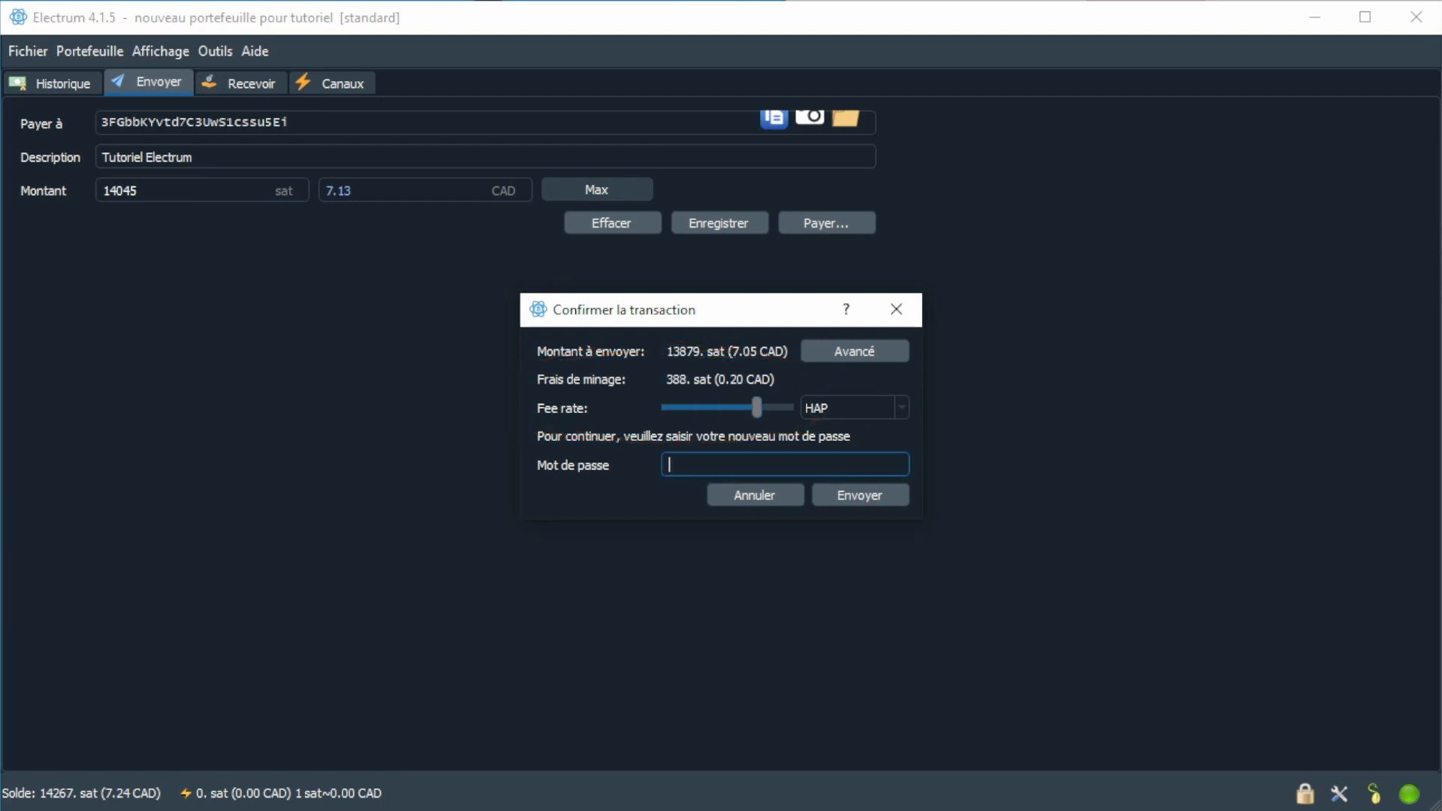
type("••••••••••")
key("Return")
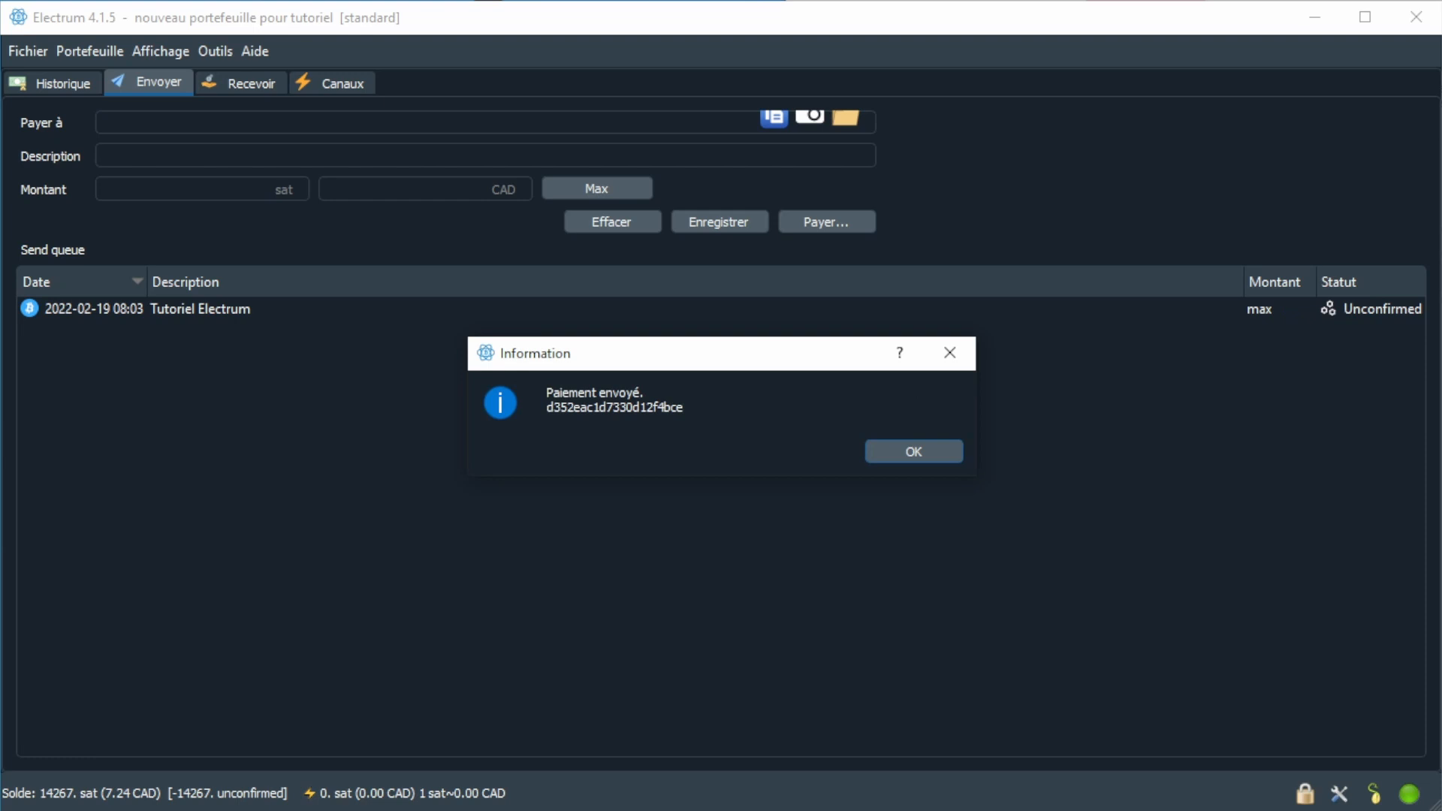
key("Return")
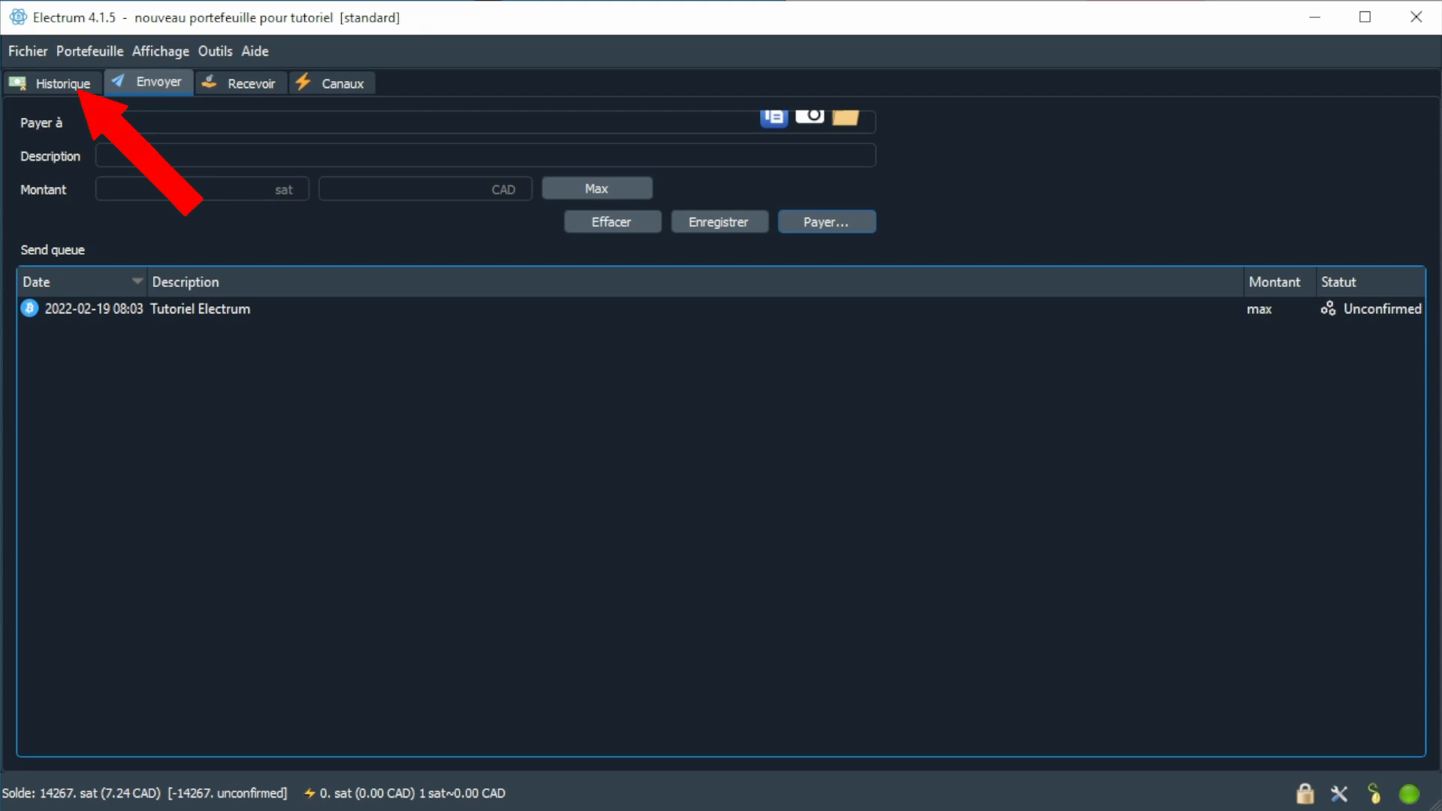
- Examine the details of the "Tutoriel Electrum" transaction in the wallet history, and close them
left_click(66, 83)
double_click(174, 154)
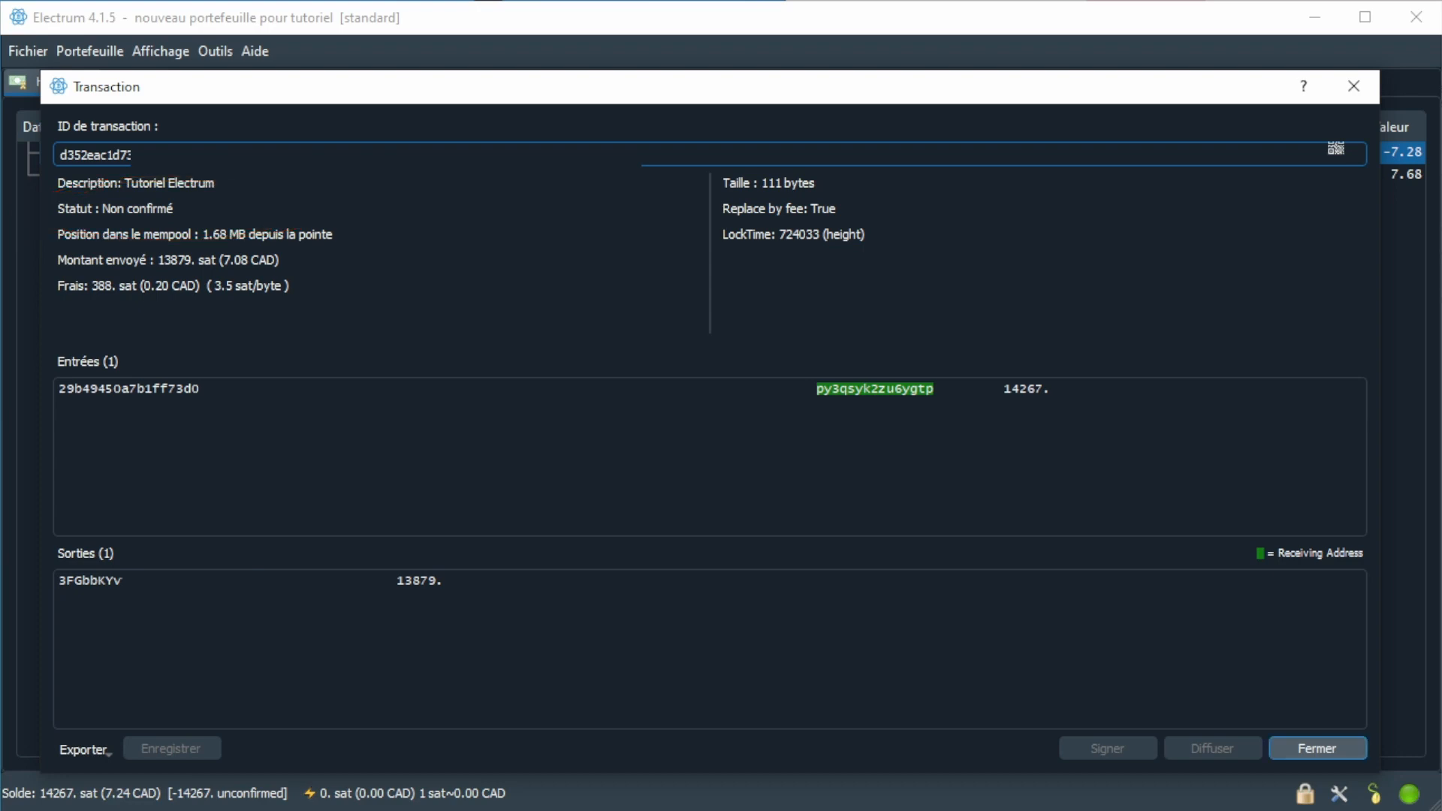
left_click(1317, 748)
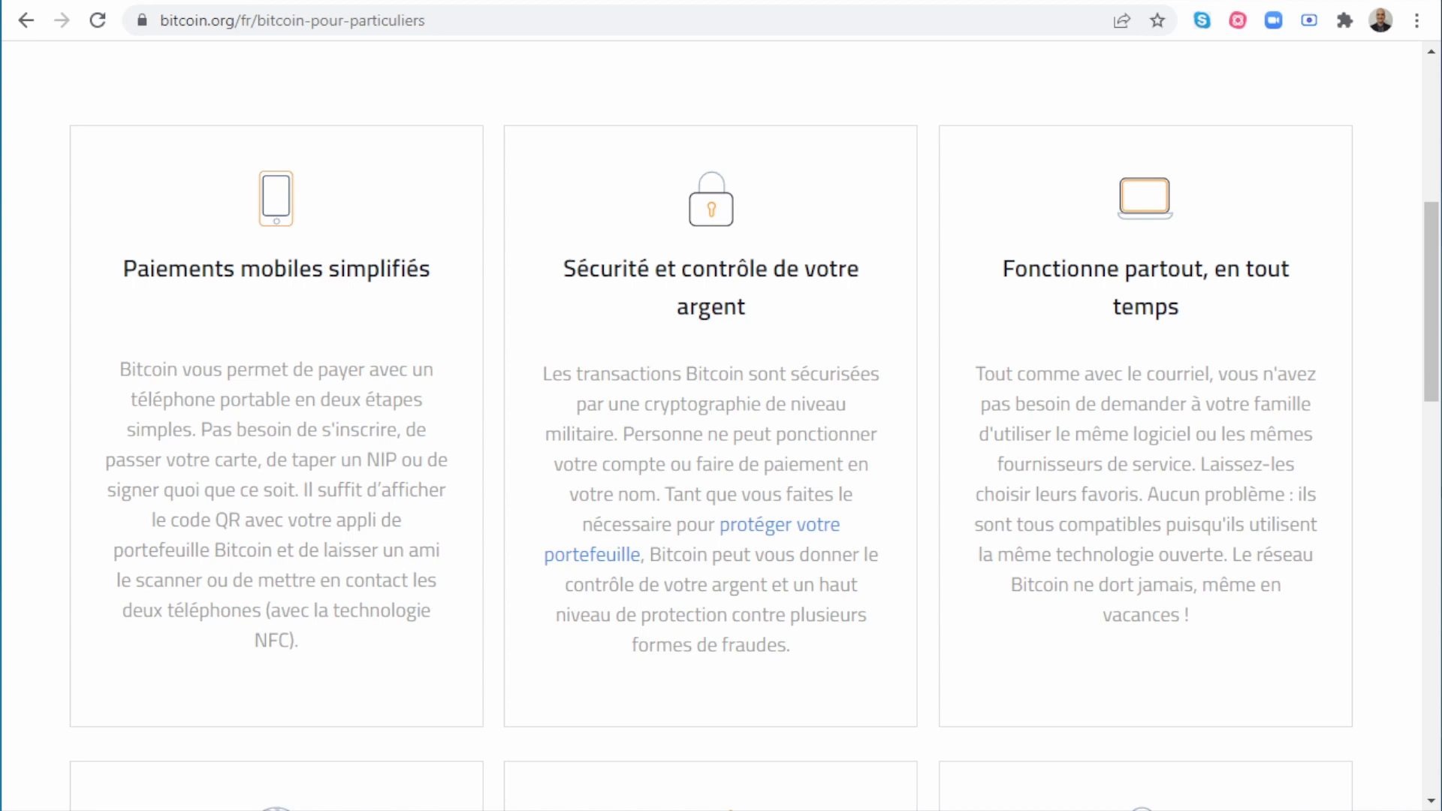
- Switch to the security.org password checker in the browser and enter a sample password to test its strength
key("ctrl+Tab")
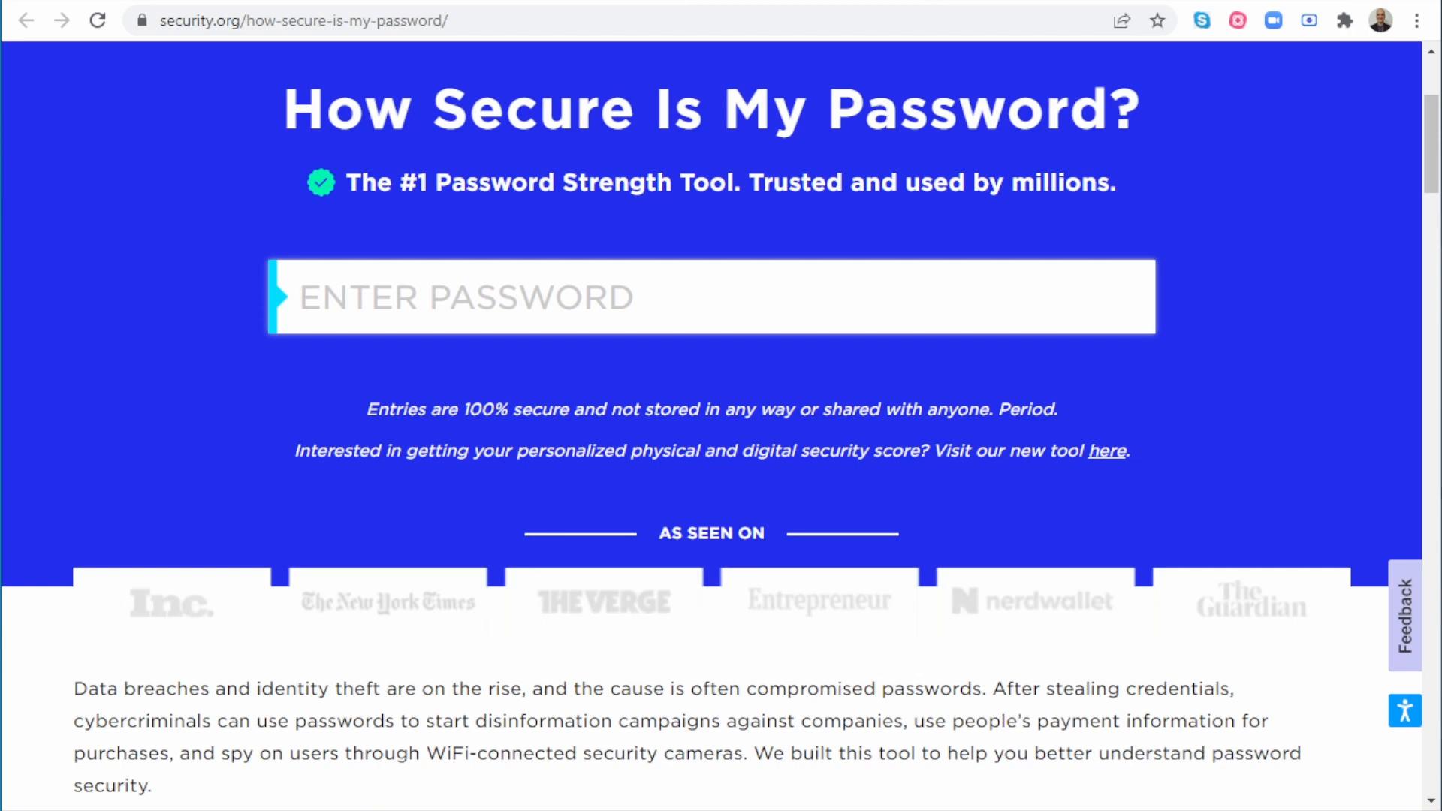
type("passw")
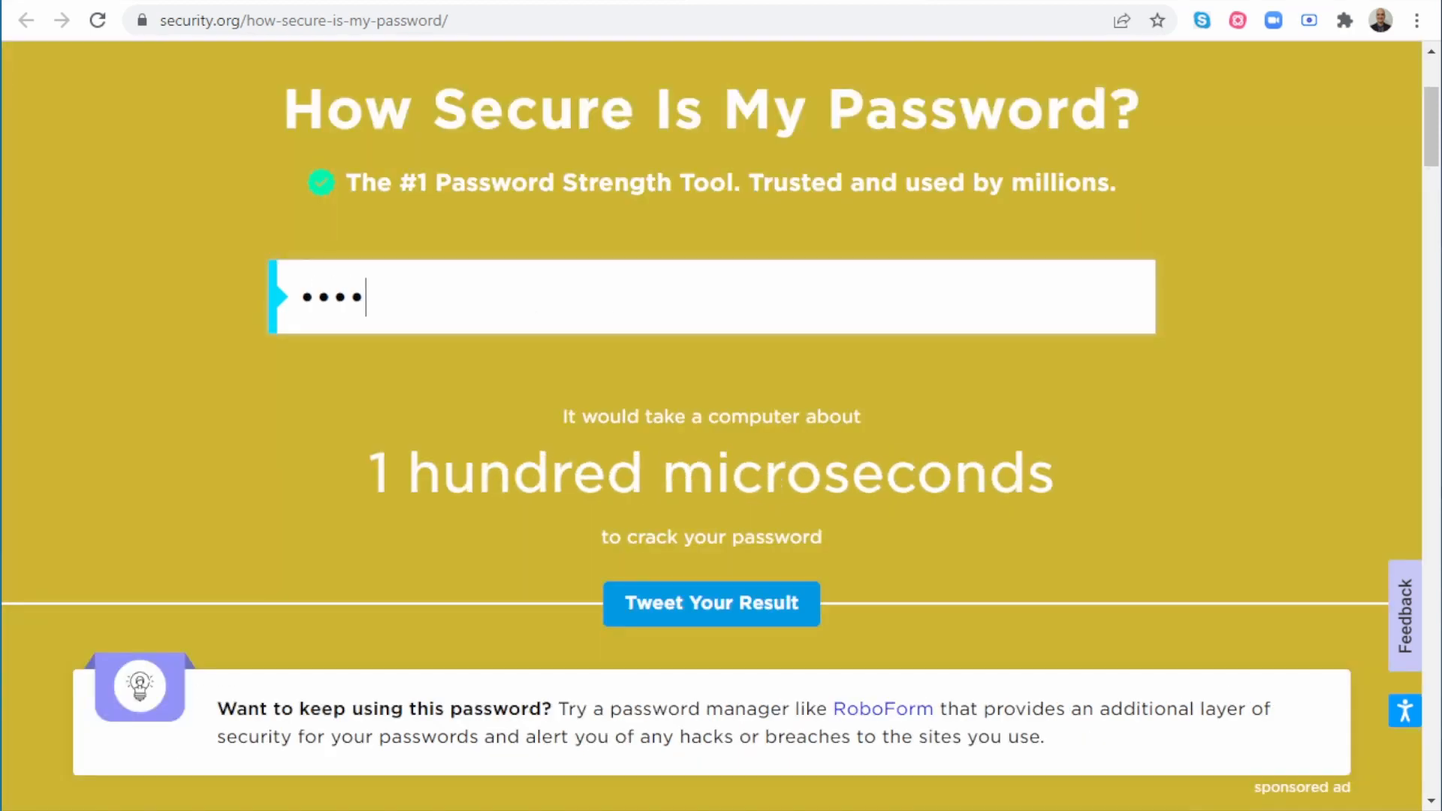
type("or")
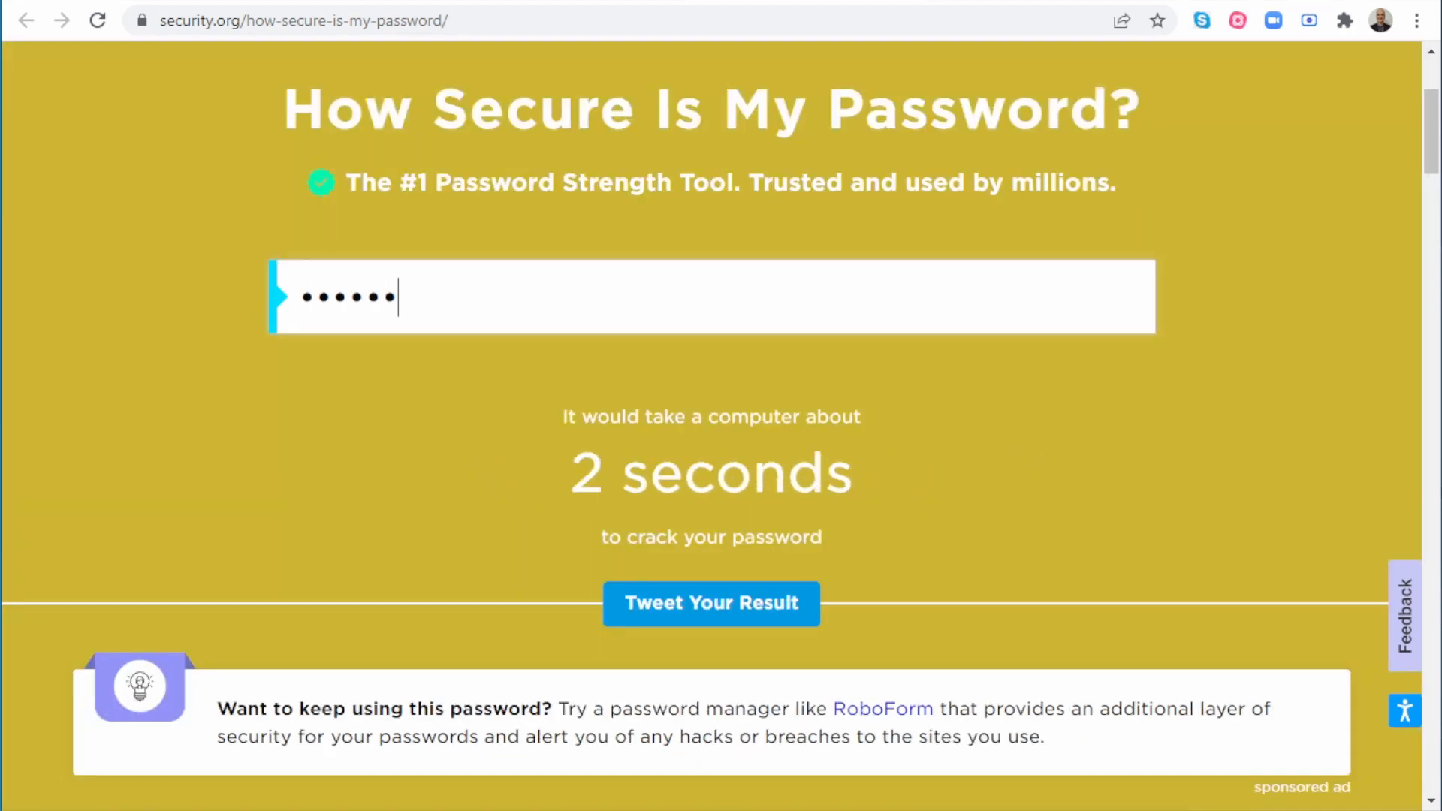
type("d123")
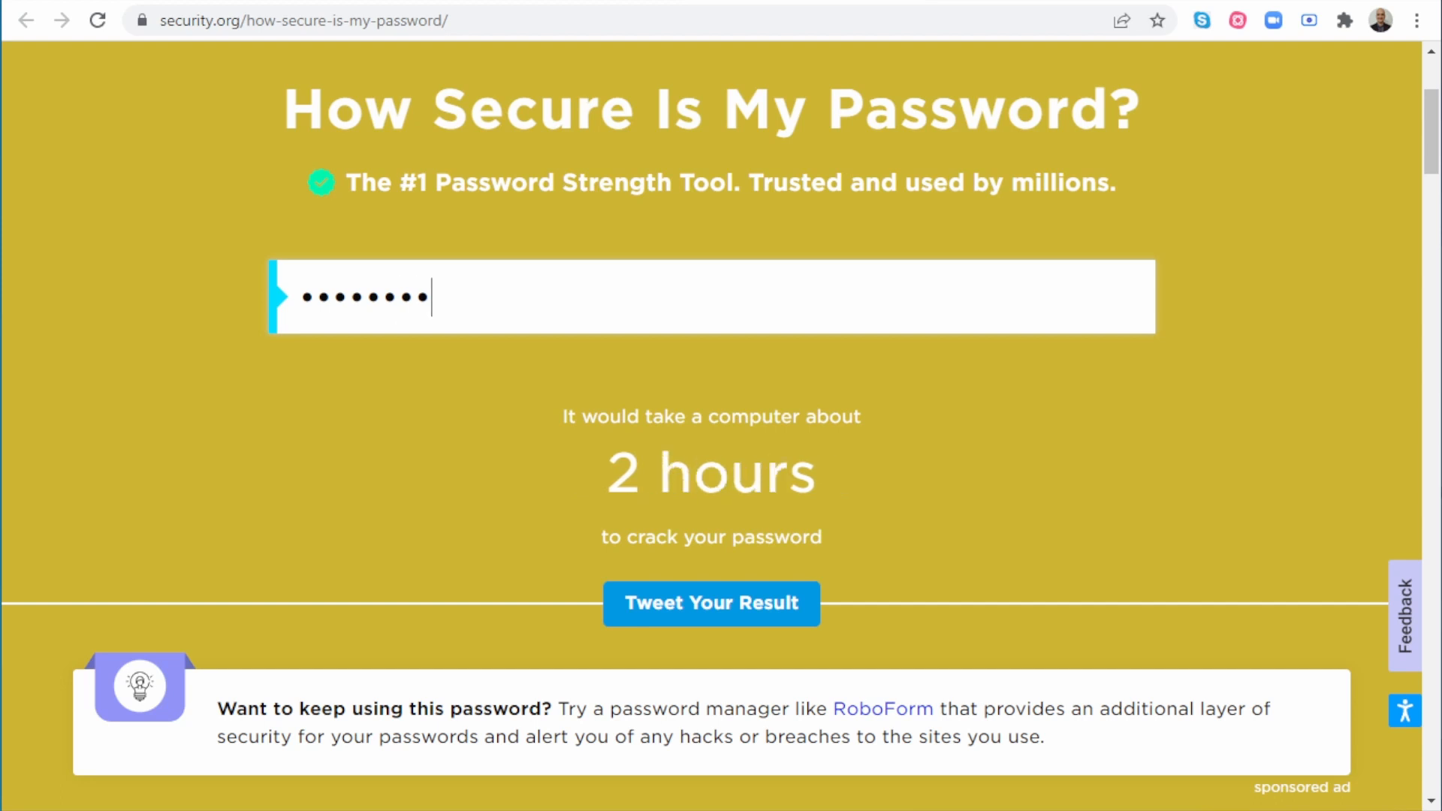
type("4")
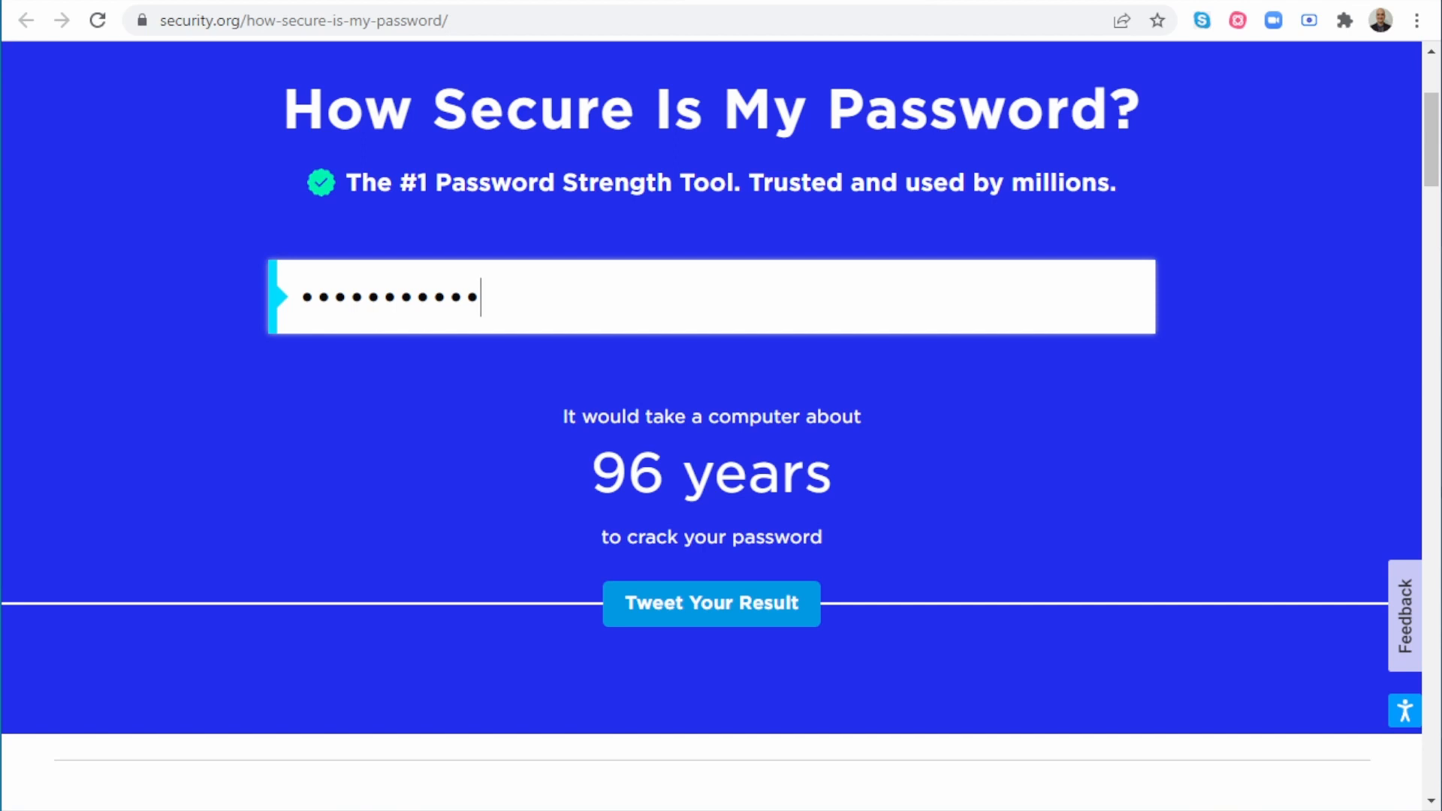
type("56789")
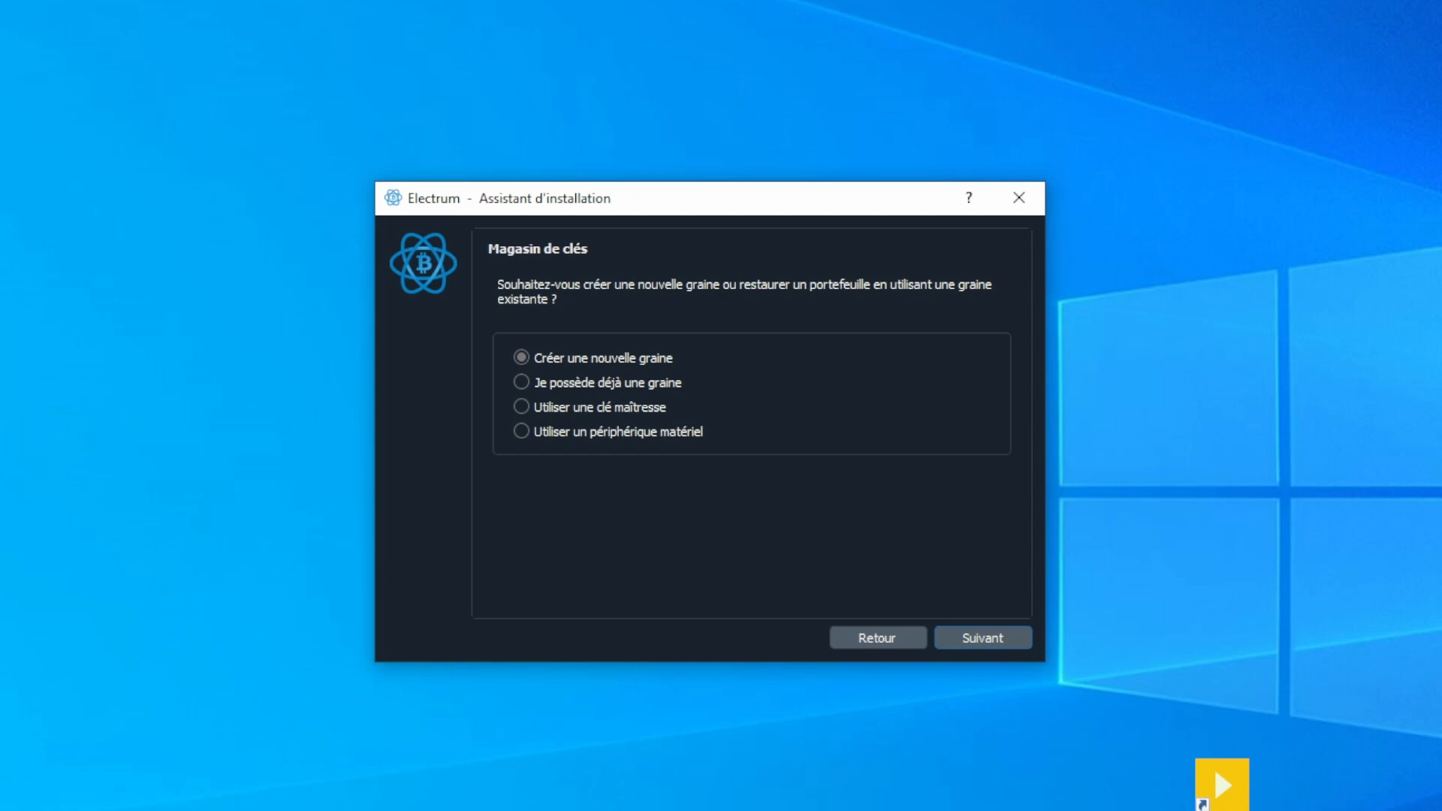
- Choose to restore a wallet from an existing seed in the Electrum installation wizard and continue
left_click(522, 382)
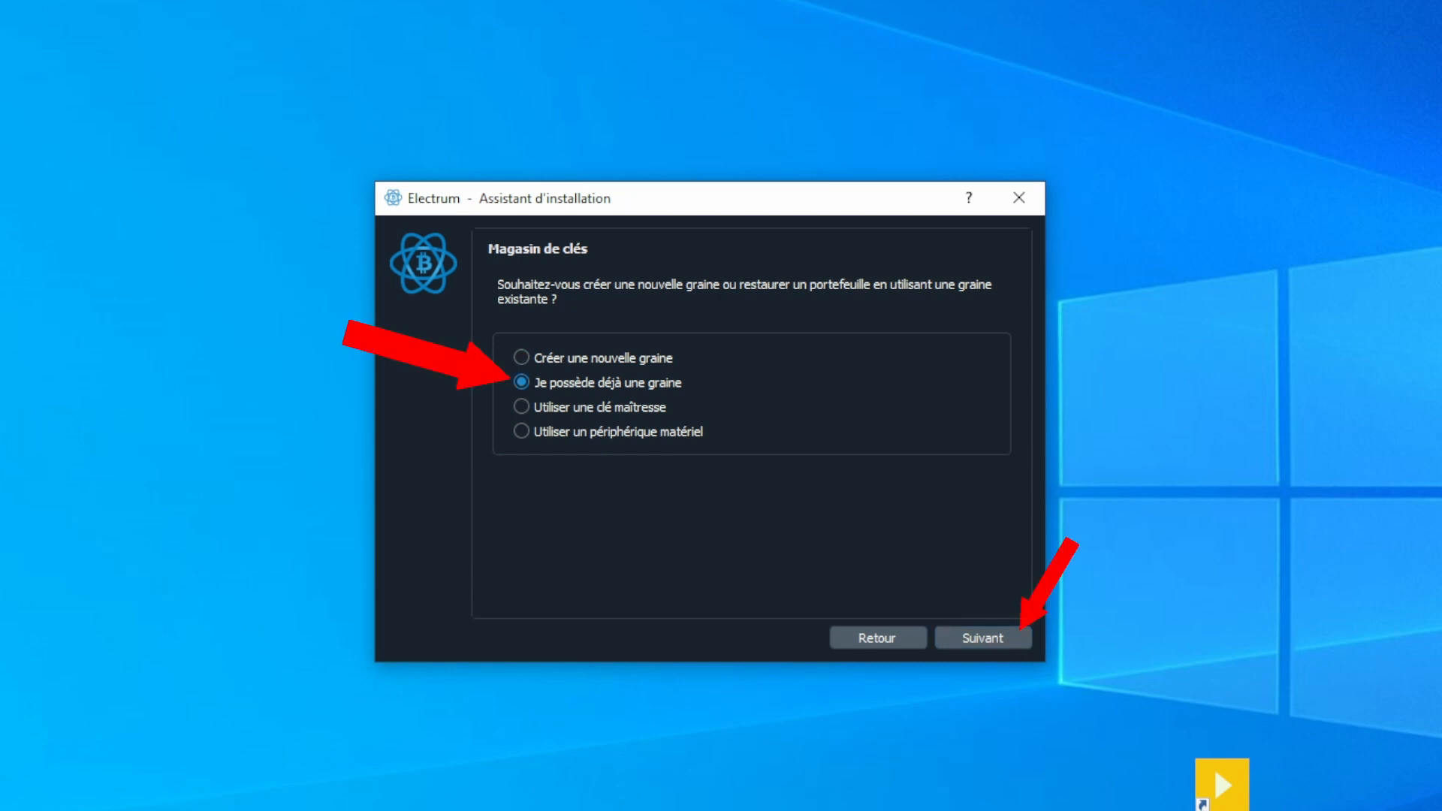
left_click(983, 637)
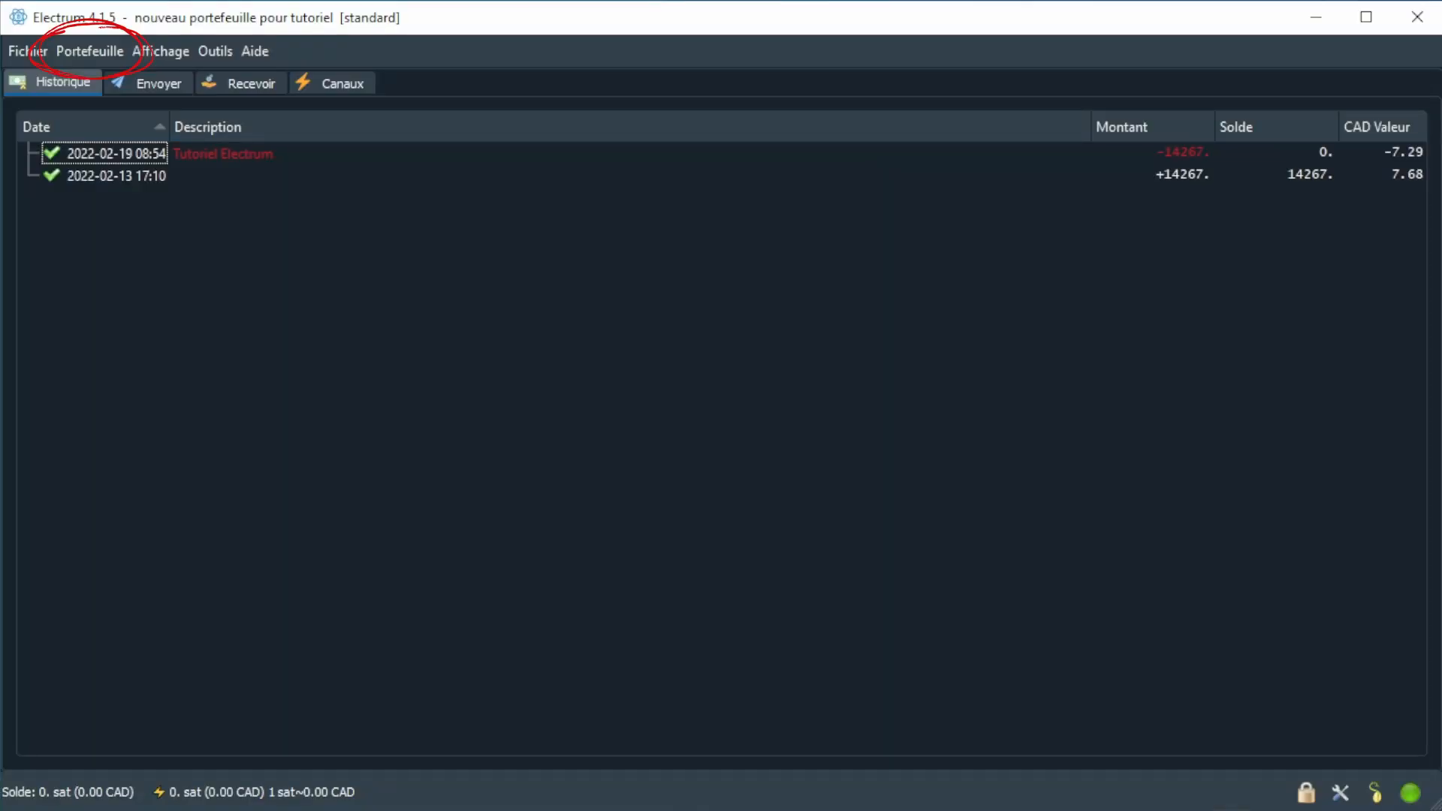
- View the wallet management options, including the seed and the transaction history export
left_click(90, 52)
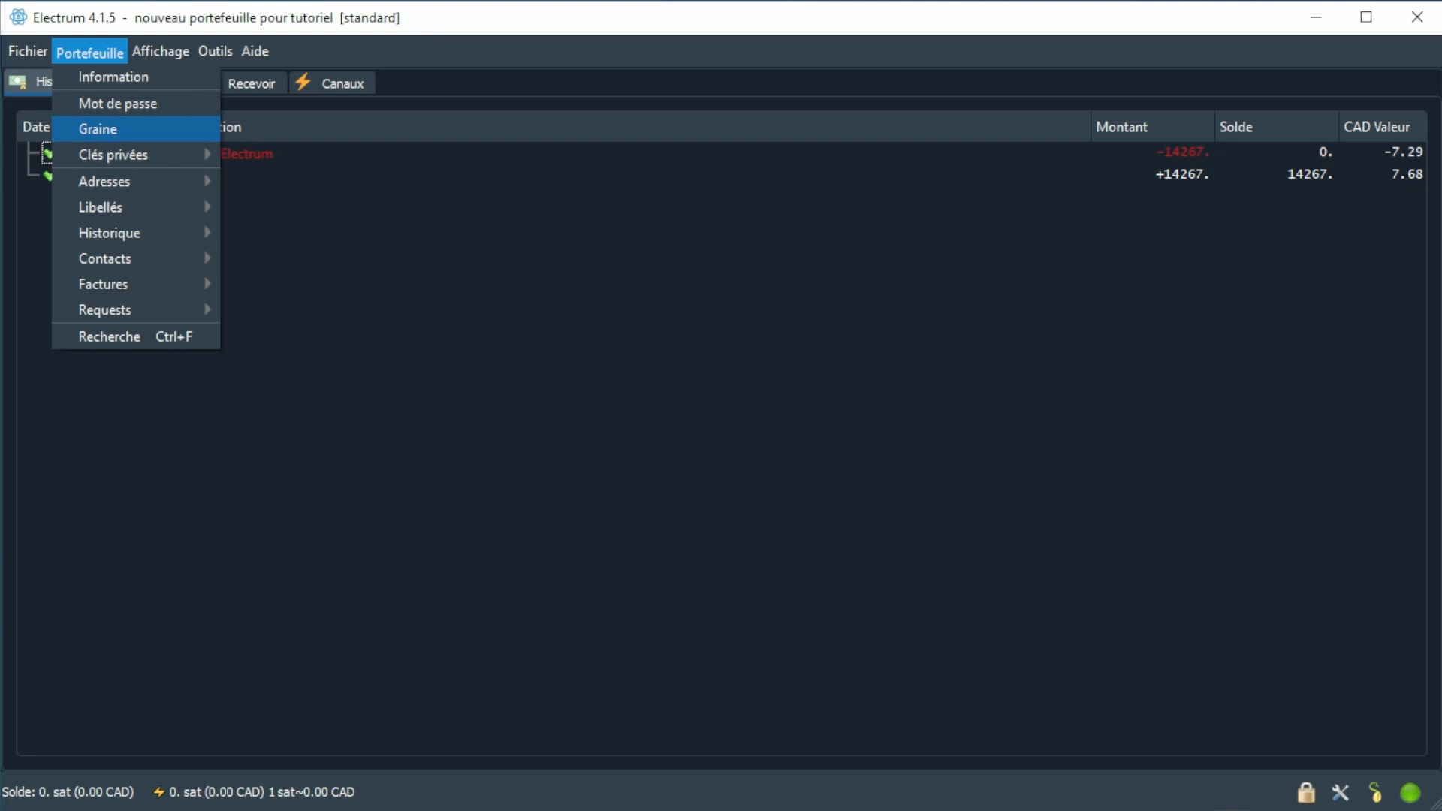
mouse_move(109, 232)
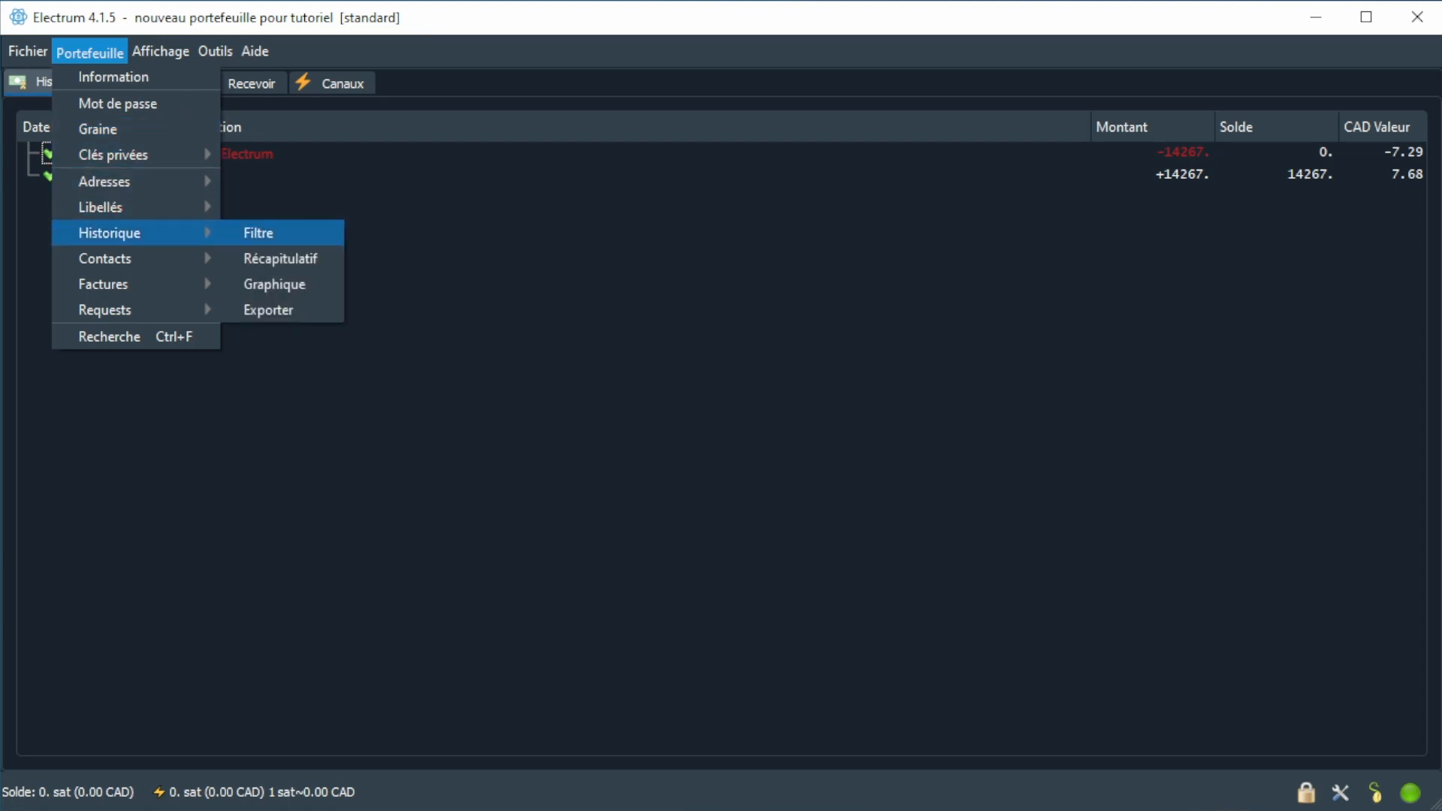
left_click(268, 309)
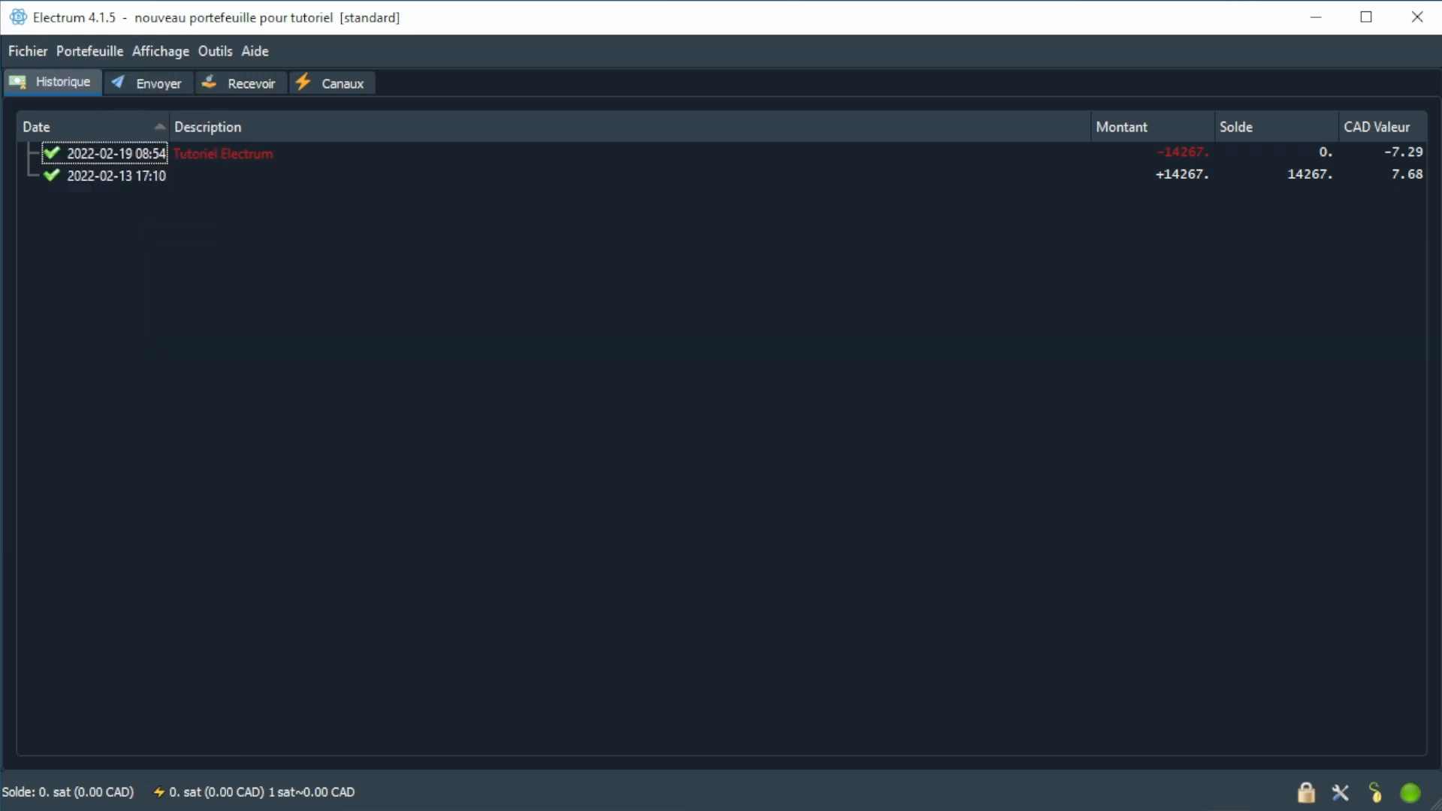
- Review the fiat currency settings in the preferences, and close them
left_click(215, 52)
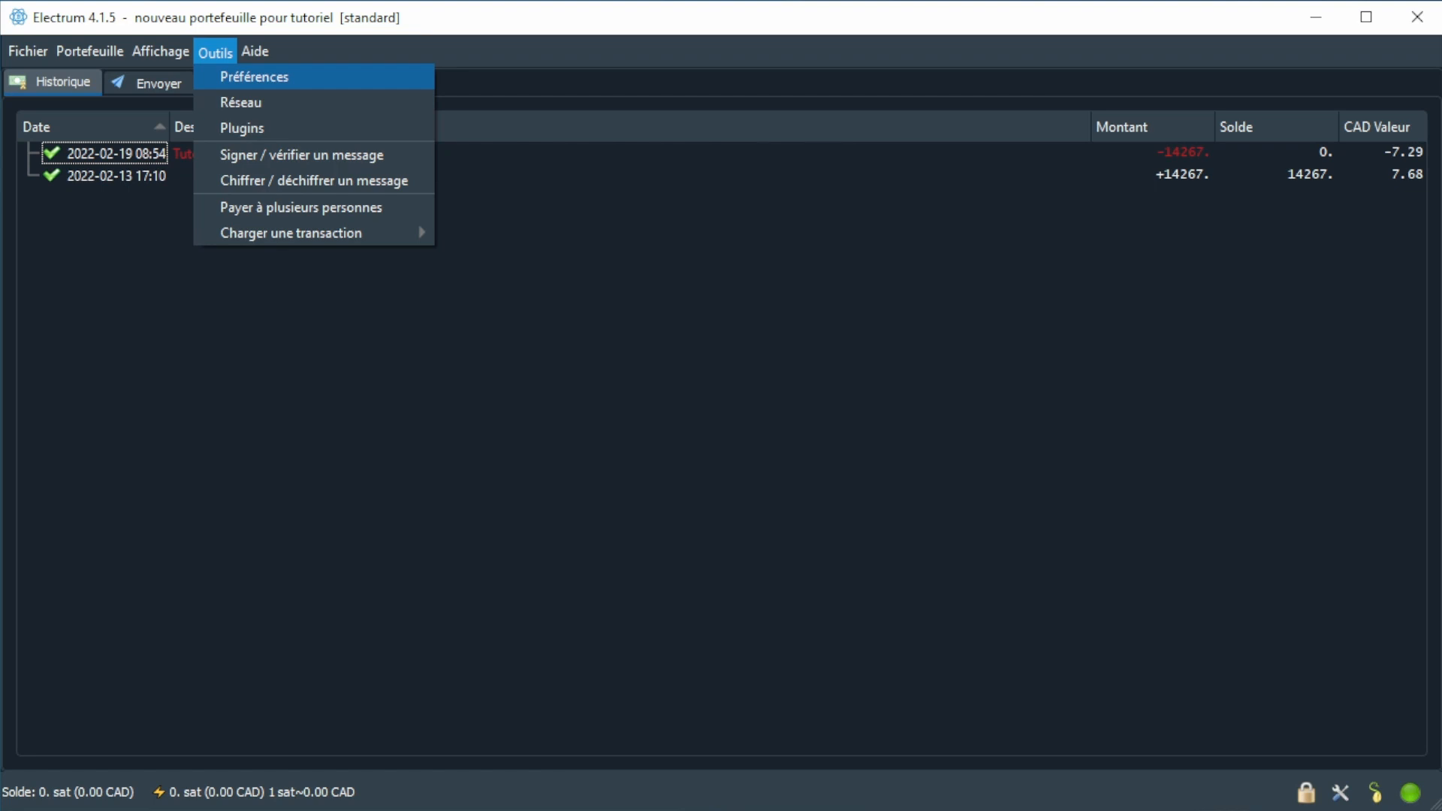
left_click(254, 77)
left_click(681, 261)
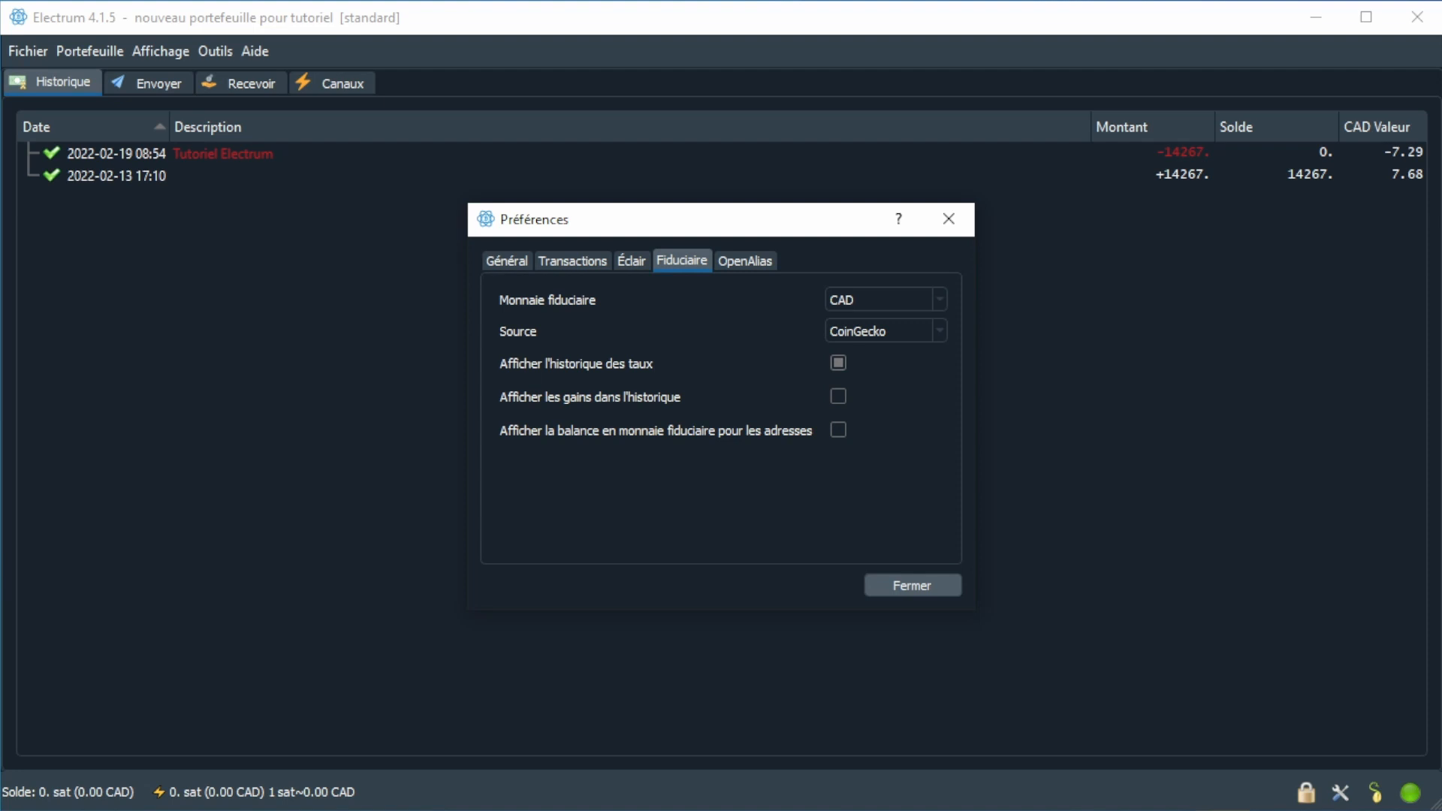
left_click(912, 586)
- Draft the message "Voici les mots de passes pour notre entreprise" in the message encryption tool, and close the tool
left_click(215, 52)
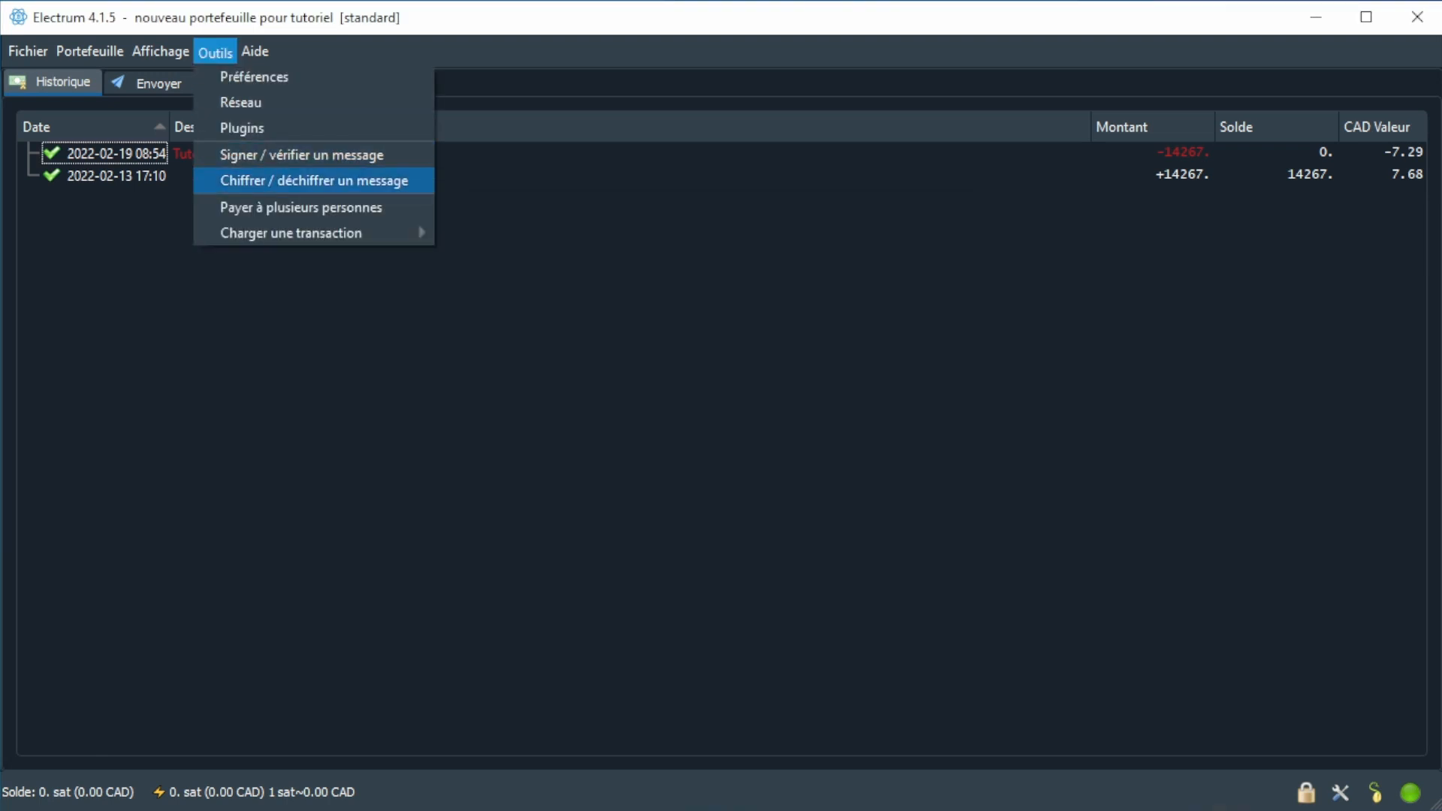
left_click(314, 180)
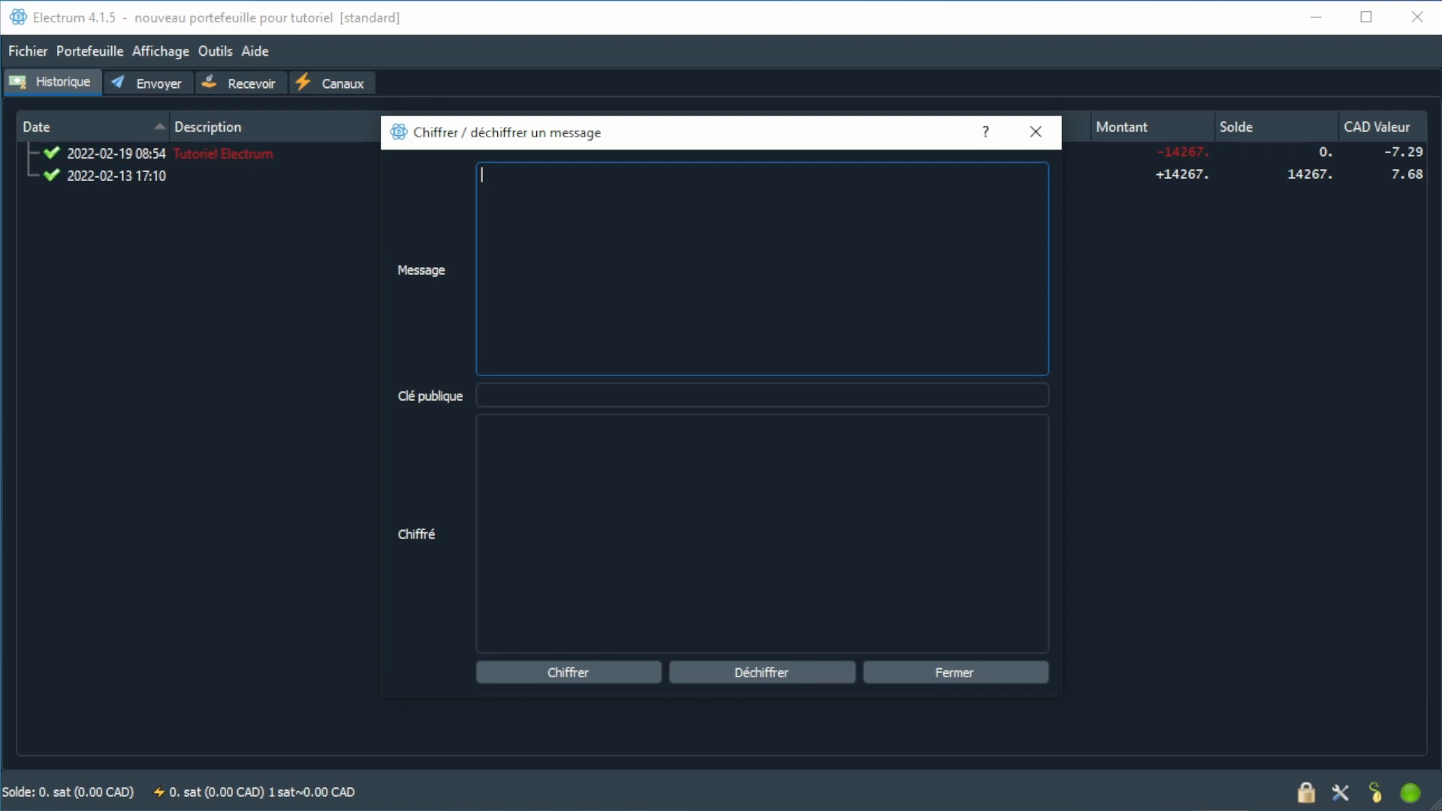
type("Voici")
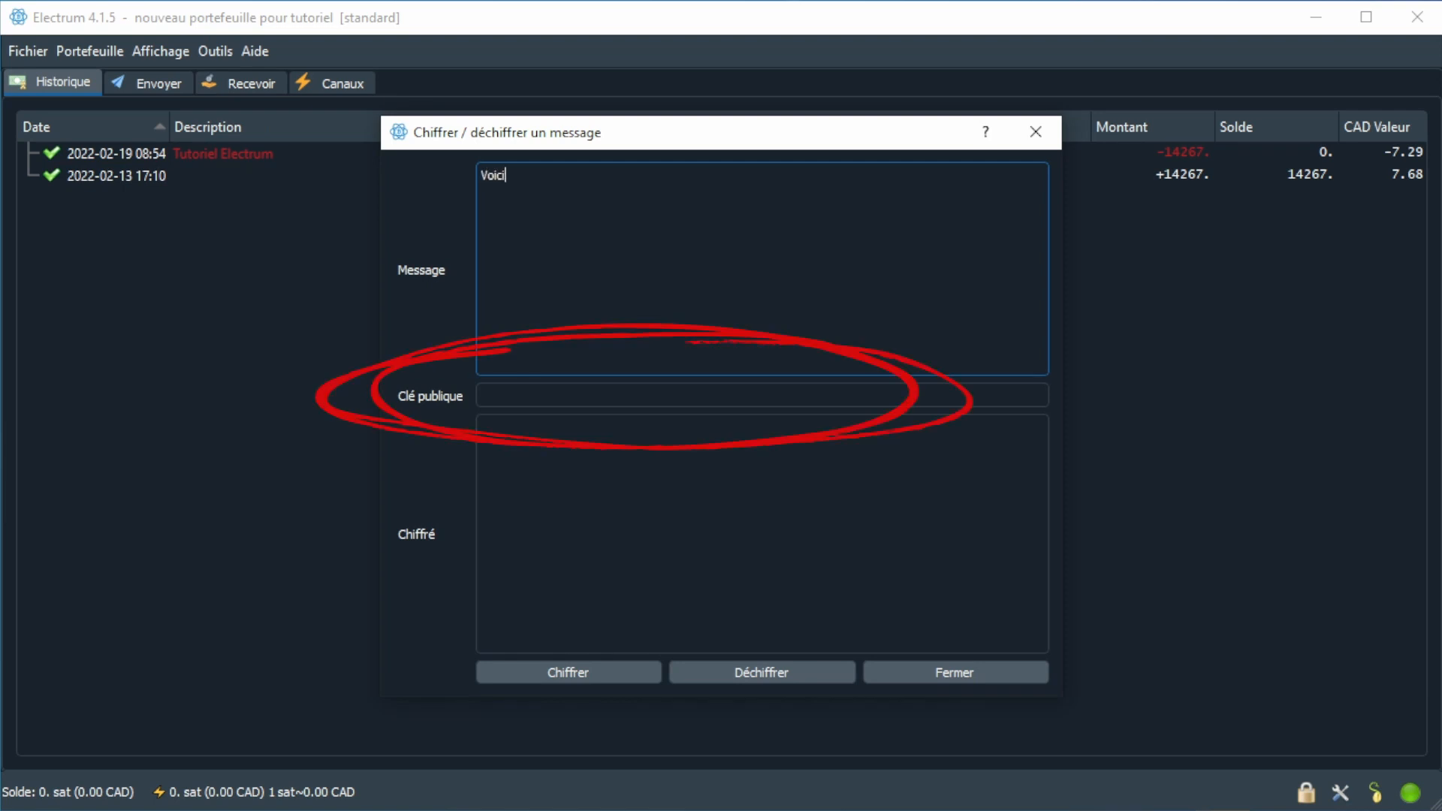
type(" les mots de passes")
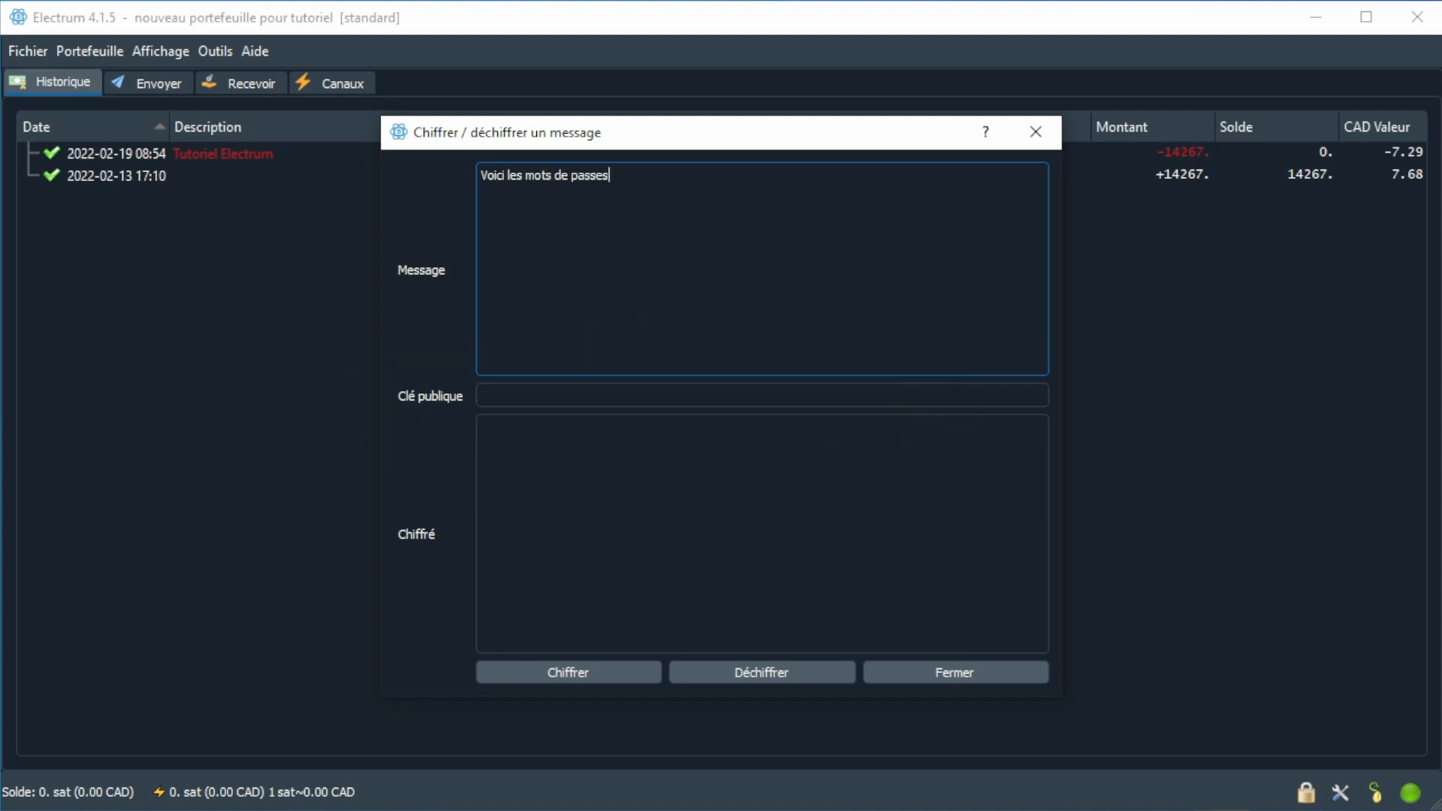
type(" pour notre entreprise")
key("Escape")
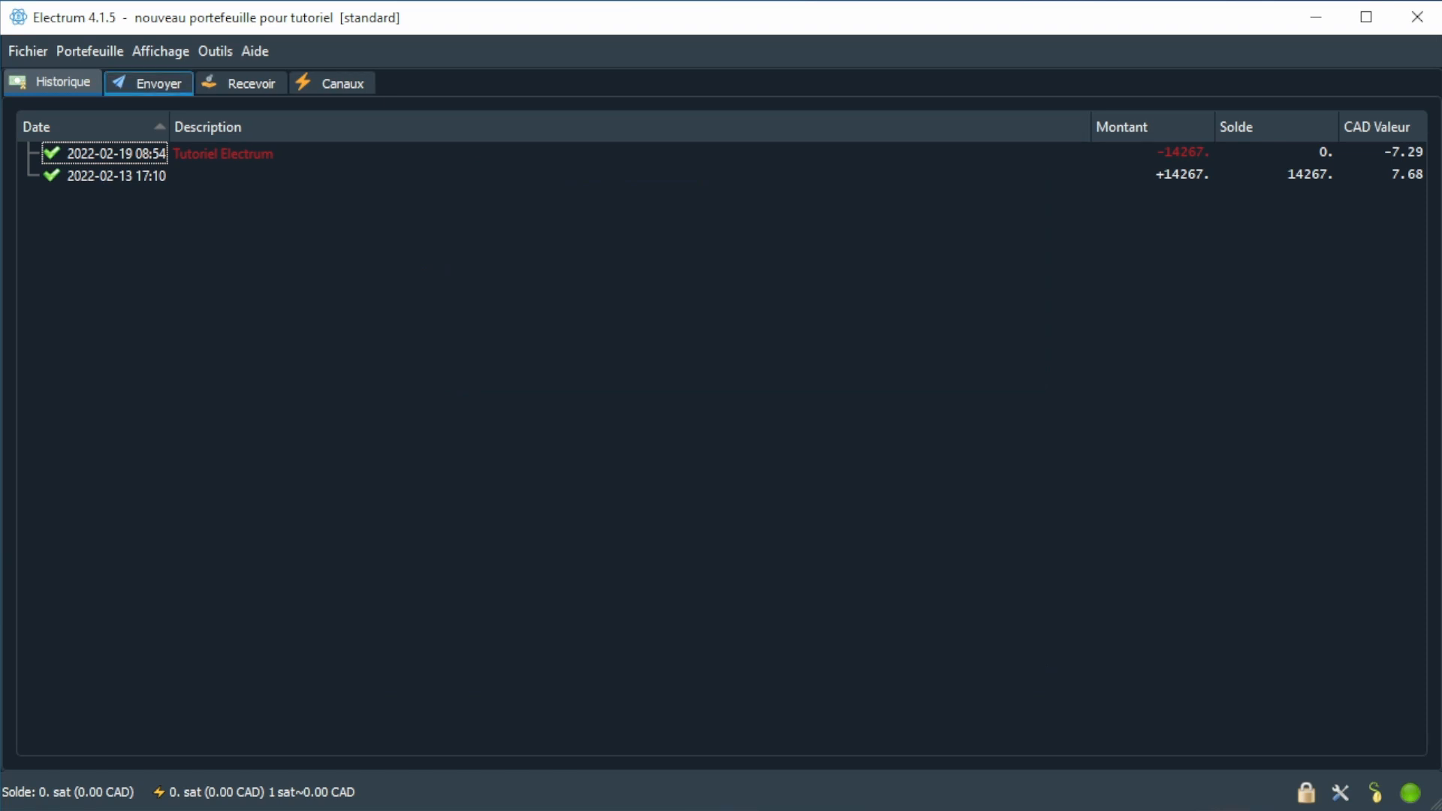
- Show the recipient field of the payment form and check for Electrum updates
left_click(150, 83)
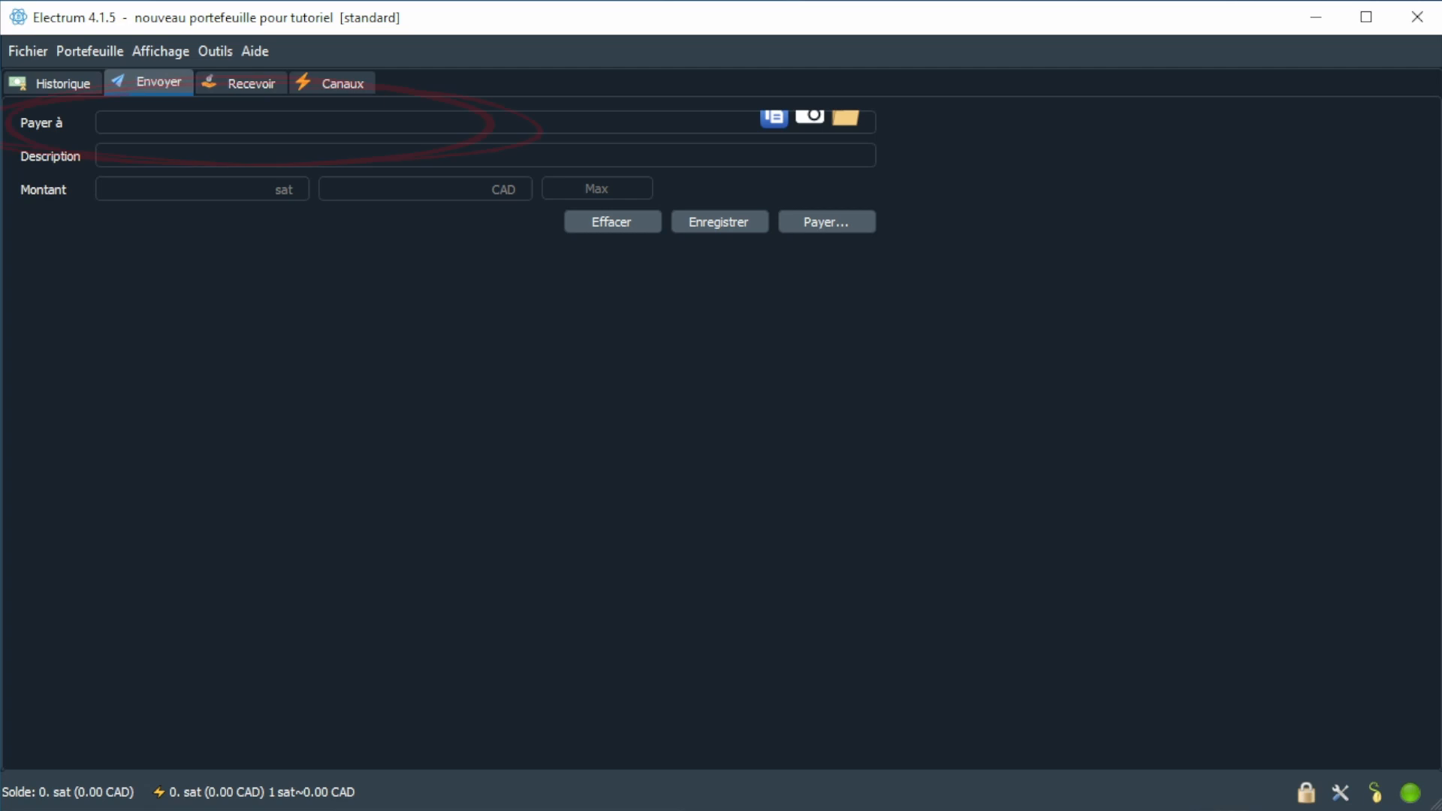
left_click(165, 122)
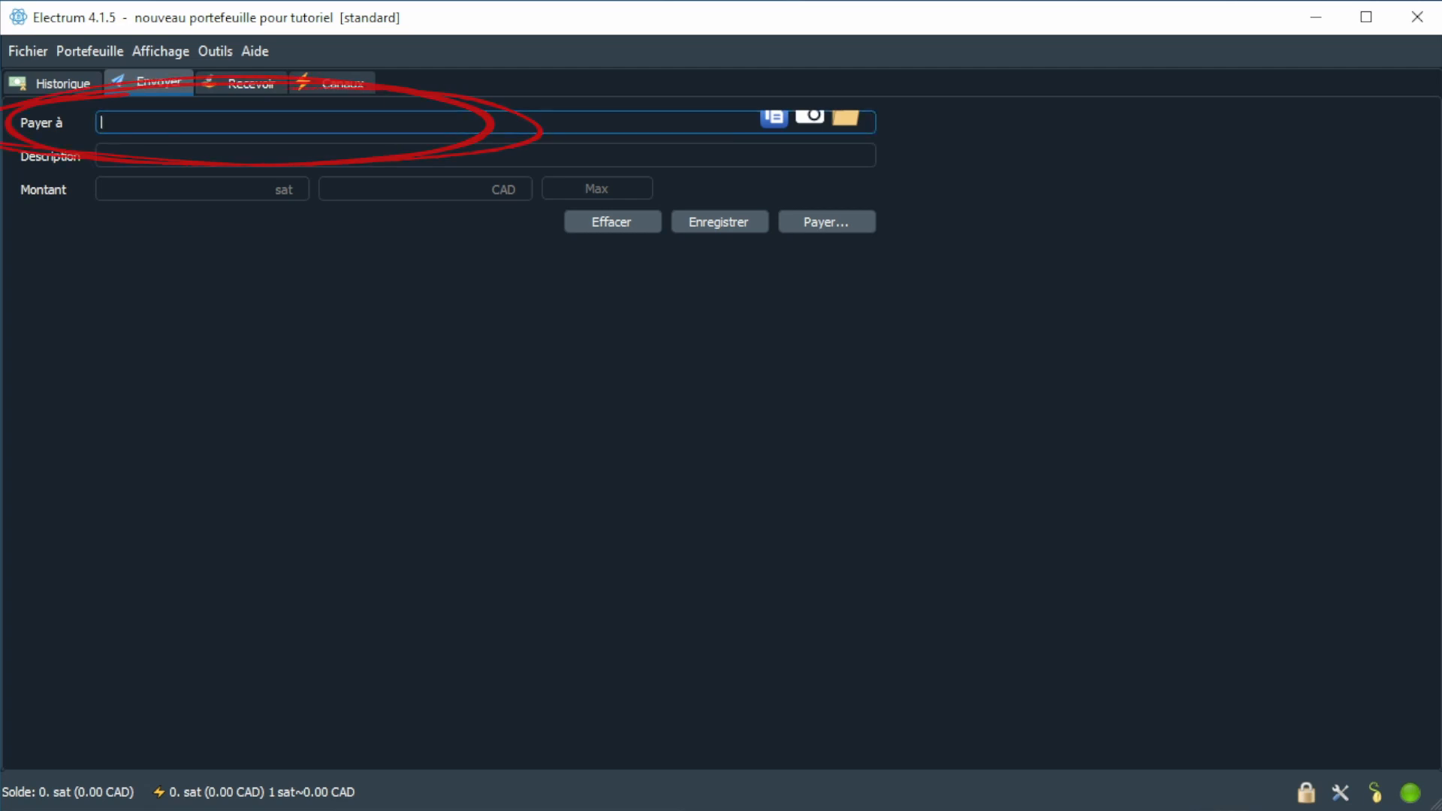
left_click(255, 52)
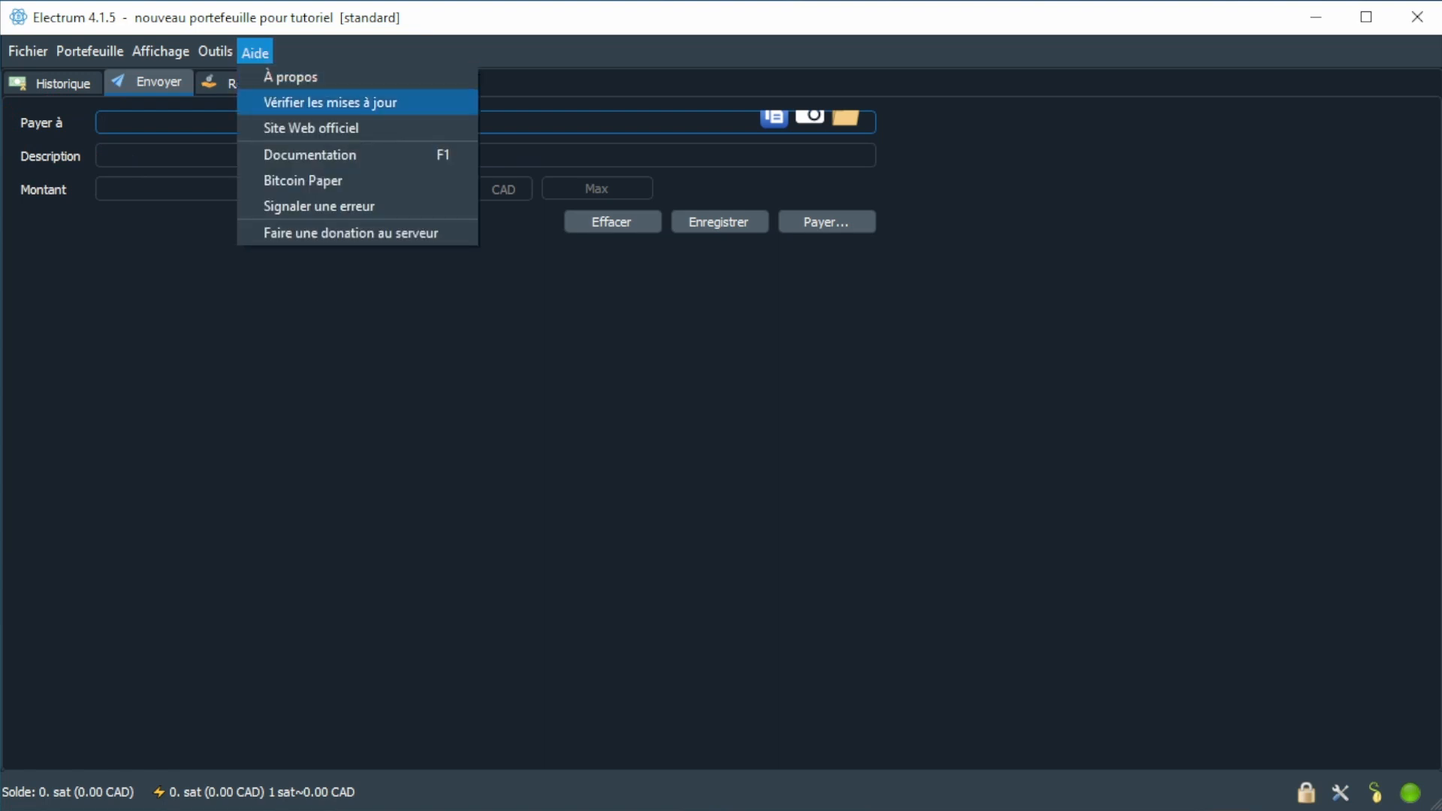
key("Return")
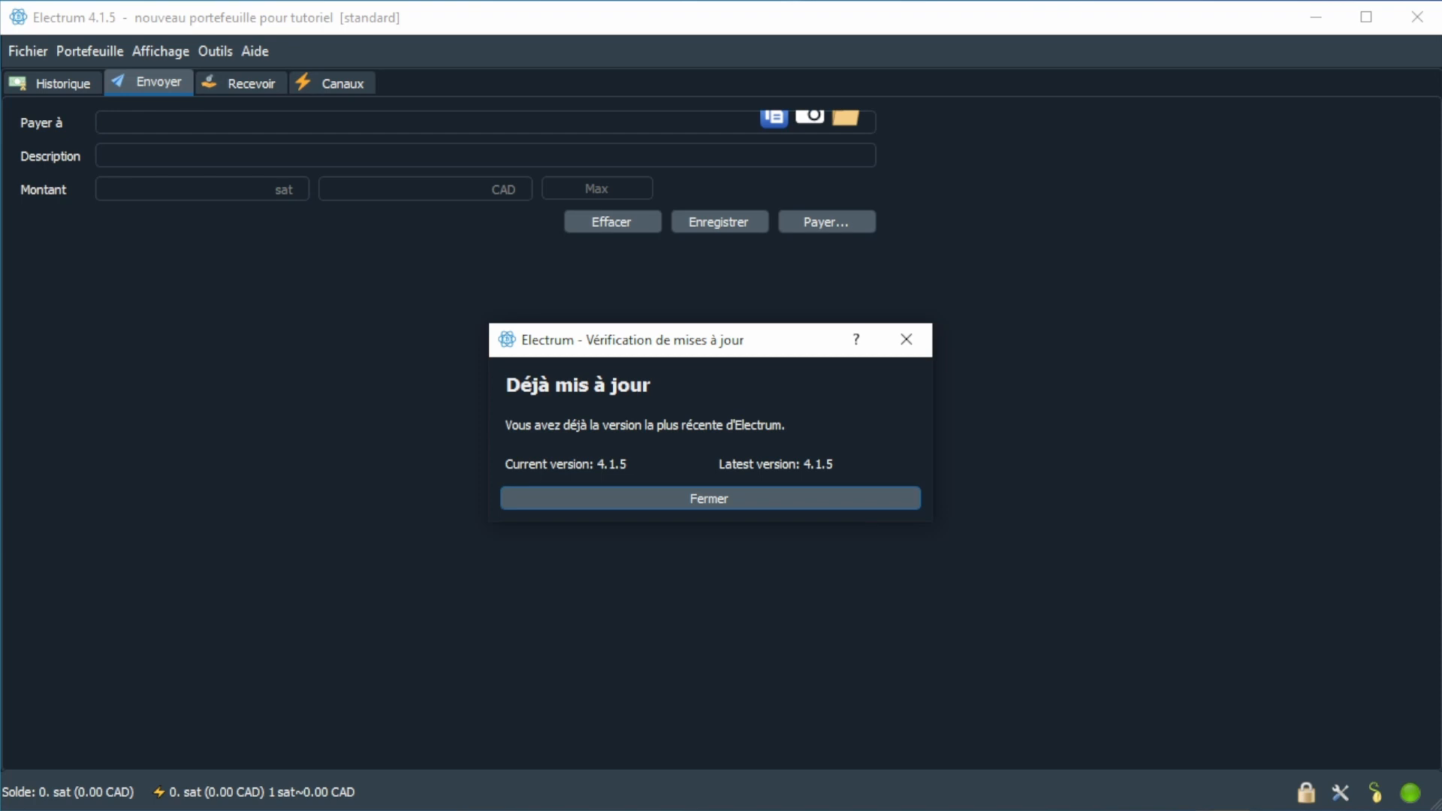